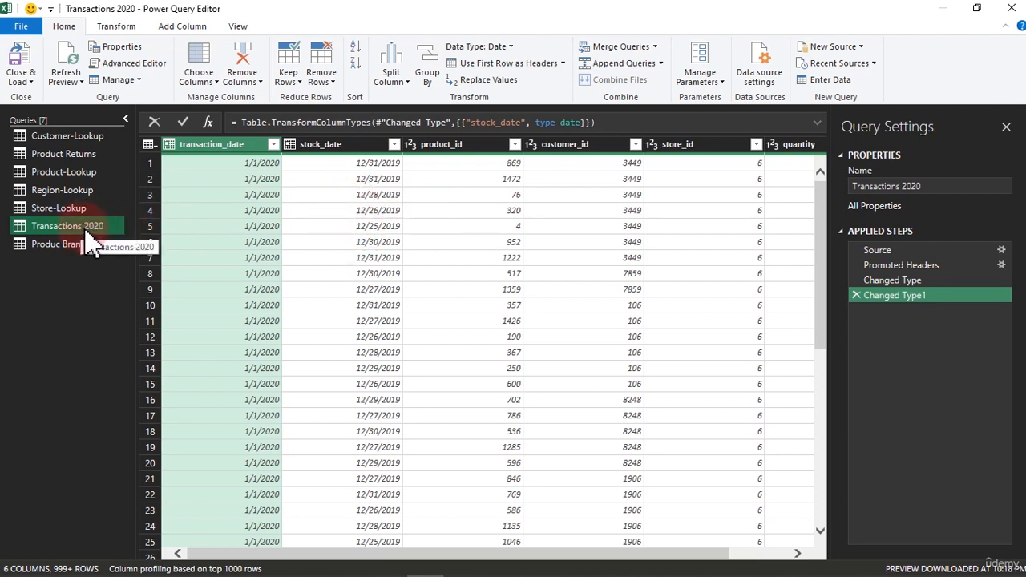
Step: Compare the columns of the Product-Lookup query with those of the Transactions 2020 query
click(66, 174)
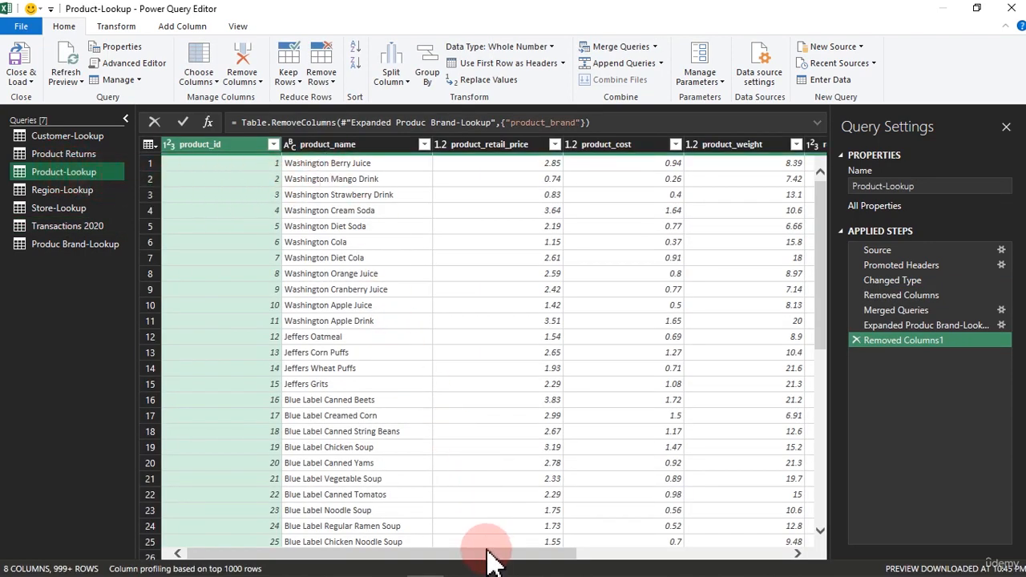
mouse_move(489, 561)
mouse_down()
mouse_move(580, 561)
mouse_move(495, 561)
mouse_up()
click(84, 226)
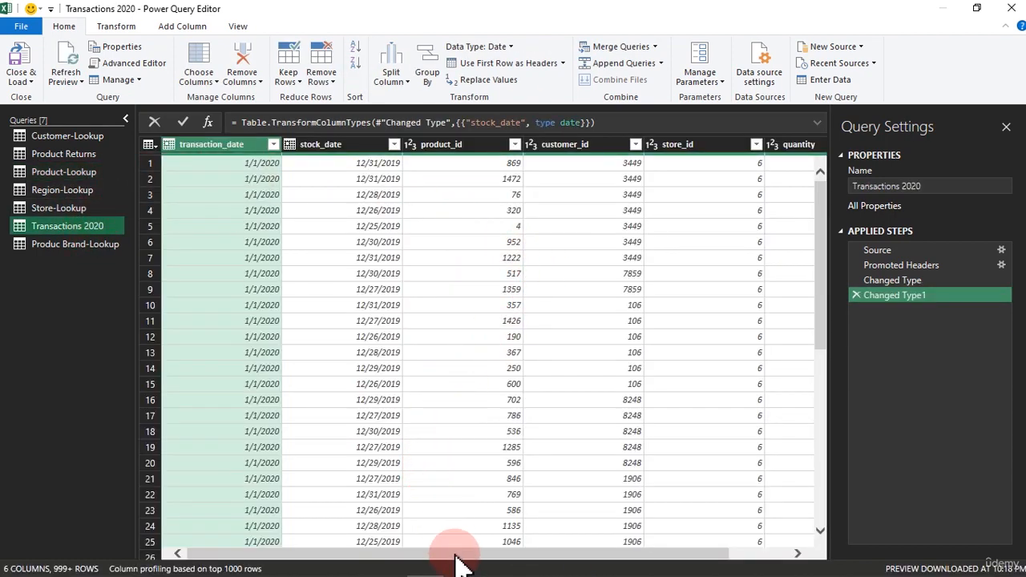
drag(457, 561, 614, 563)
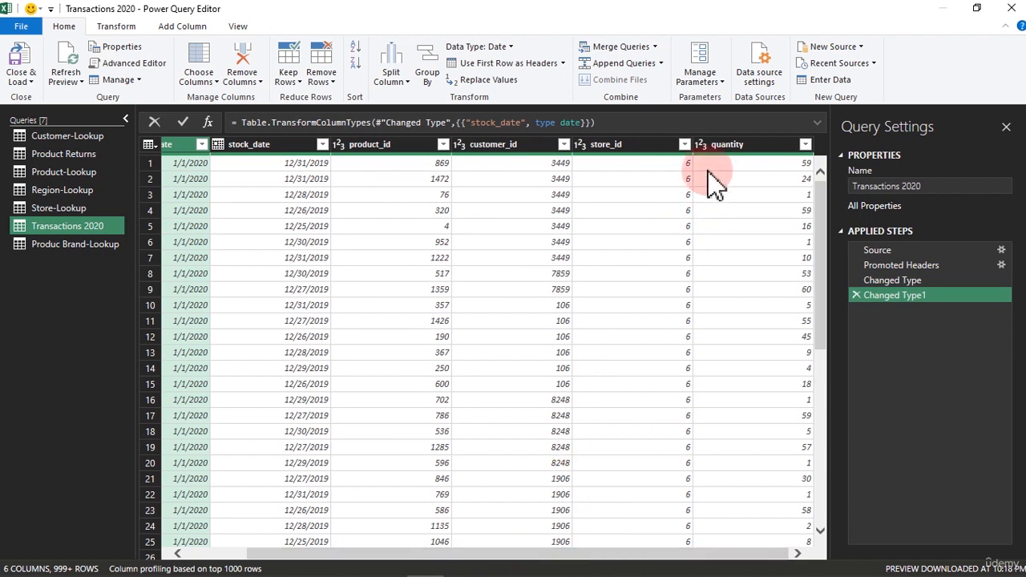
click(632, 149)
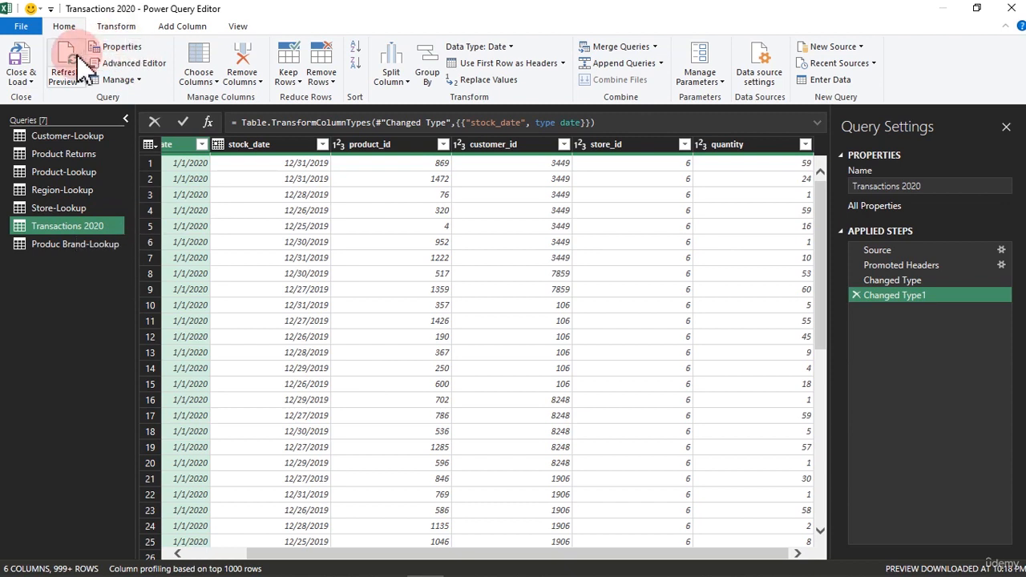
Step: Merge Transactions 2020 with Product-Lookup, matching product_id in both tables with a Left Outer join
click(648, 45)
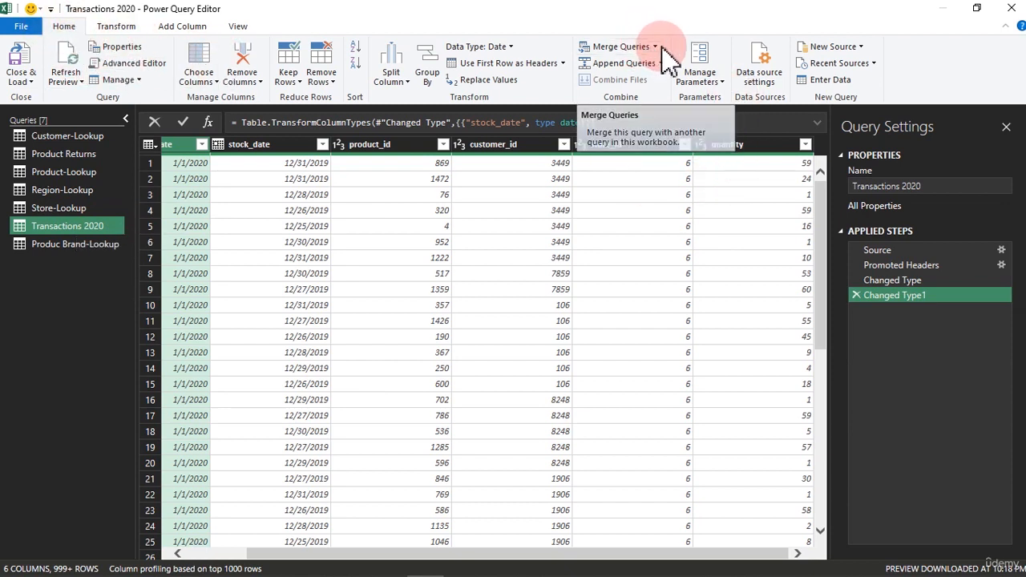
click(653, 48)
click(638, 66)
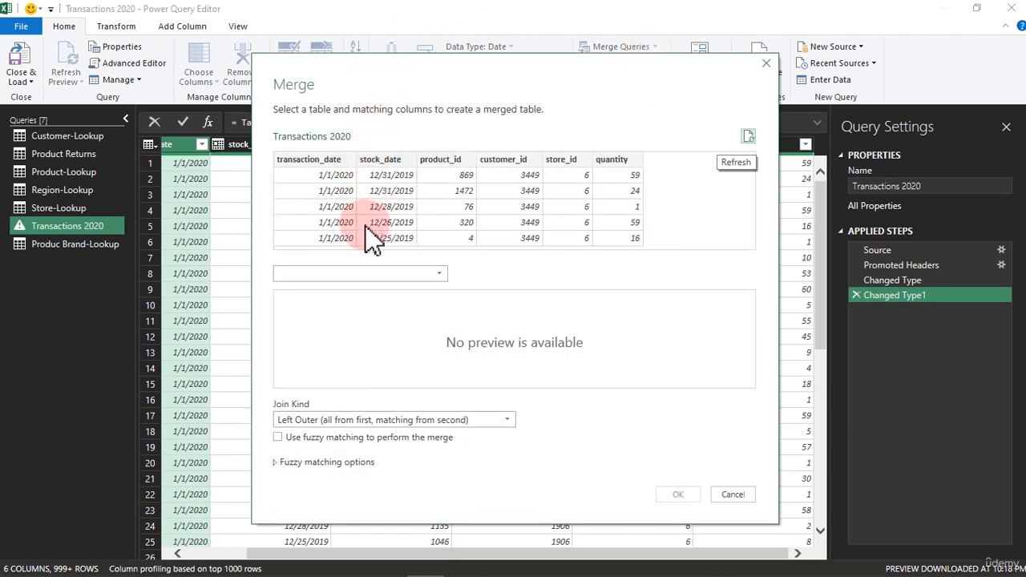
click(392, 274)
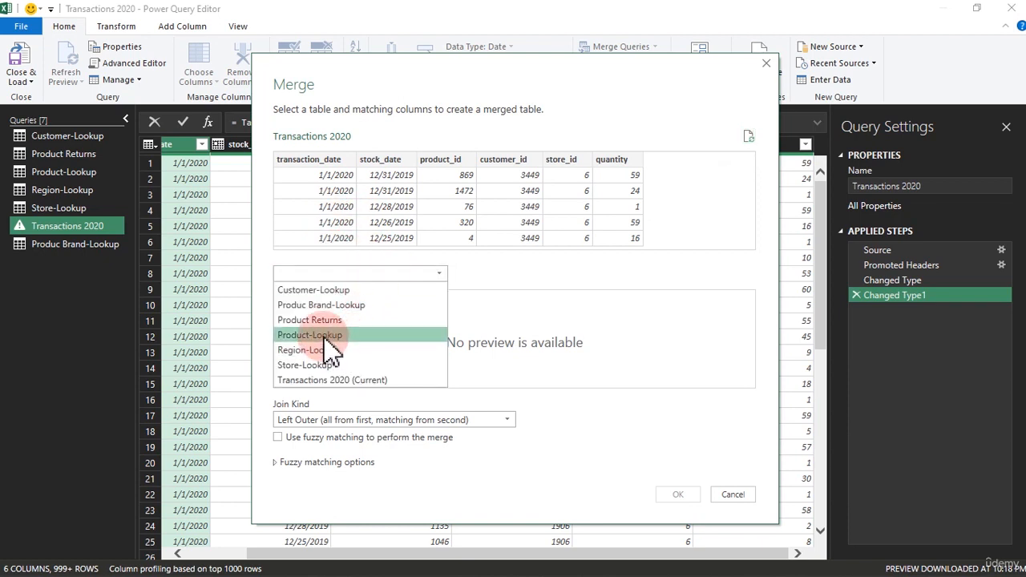
click(325, 335)
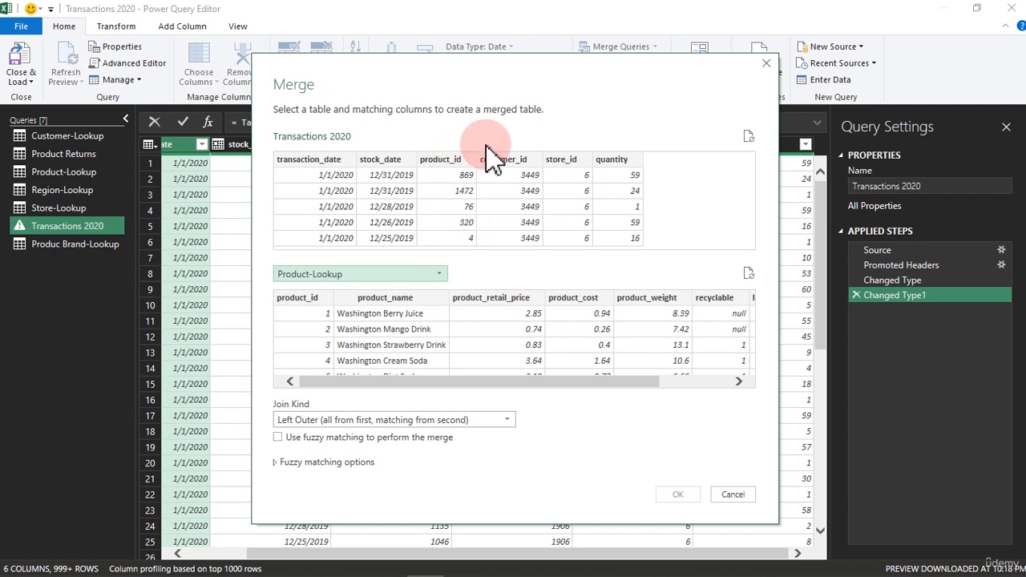
click(453, 163)
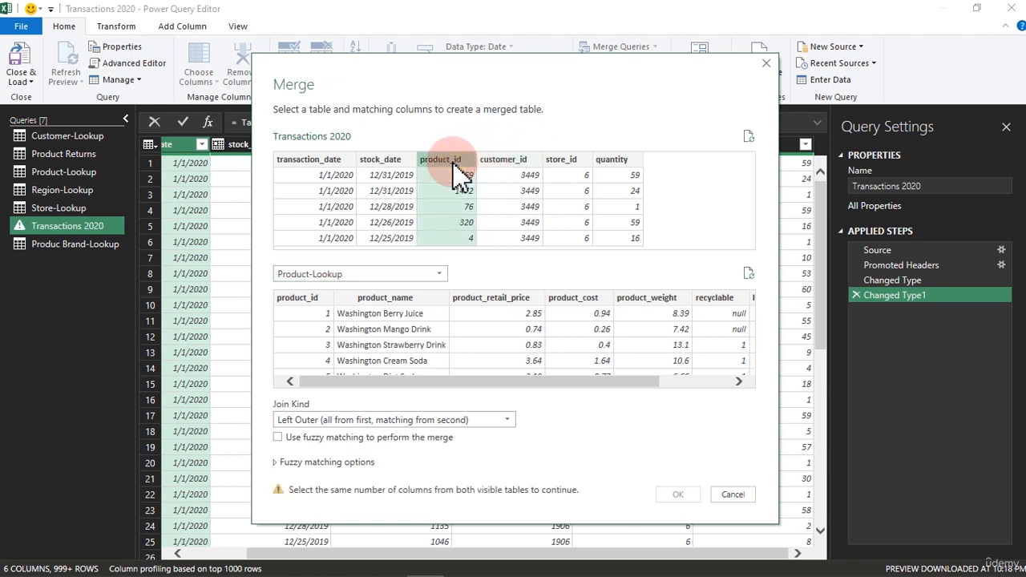
click(307, 298)
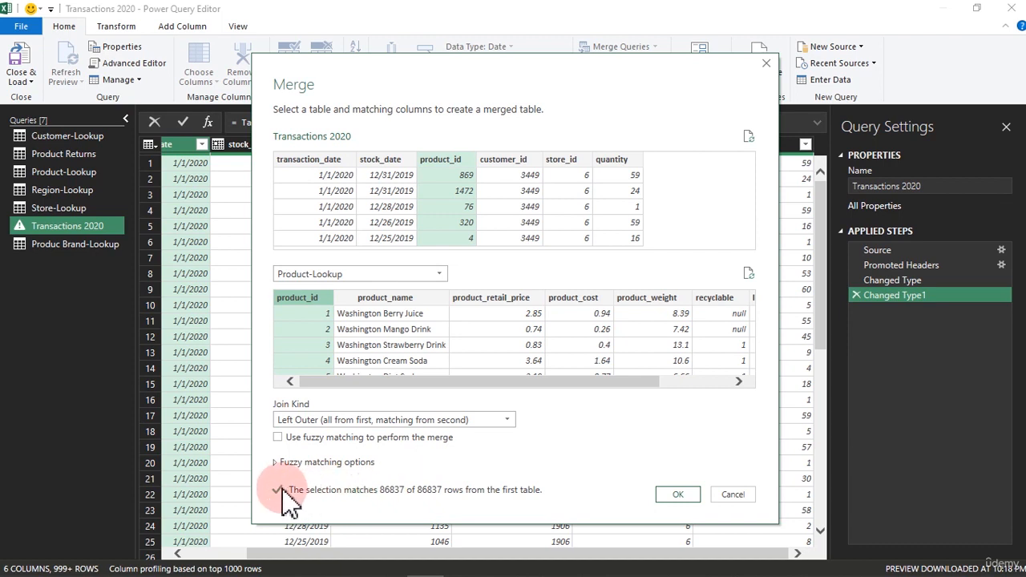
click(380, 299)
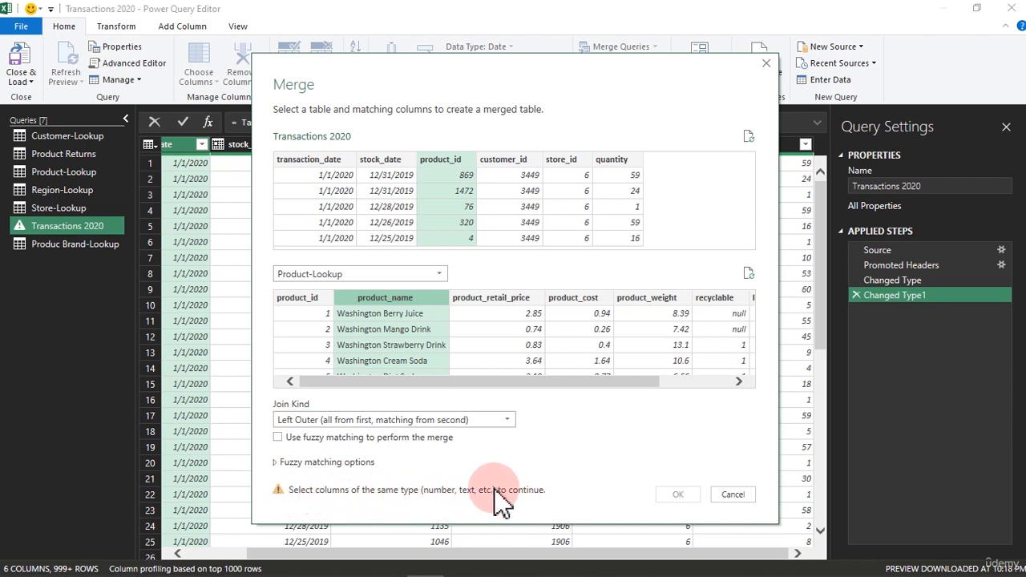
click(300, 299)
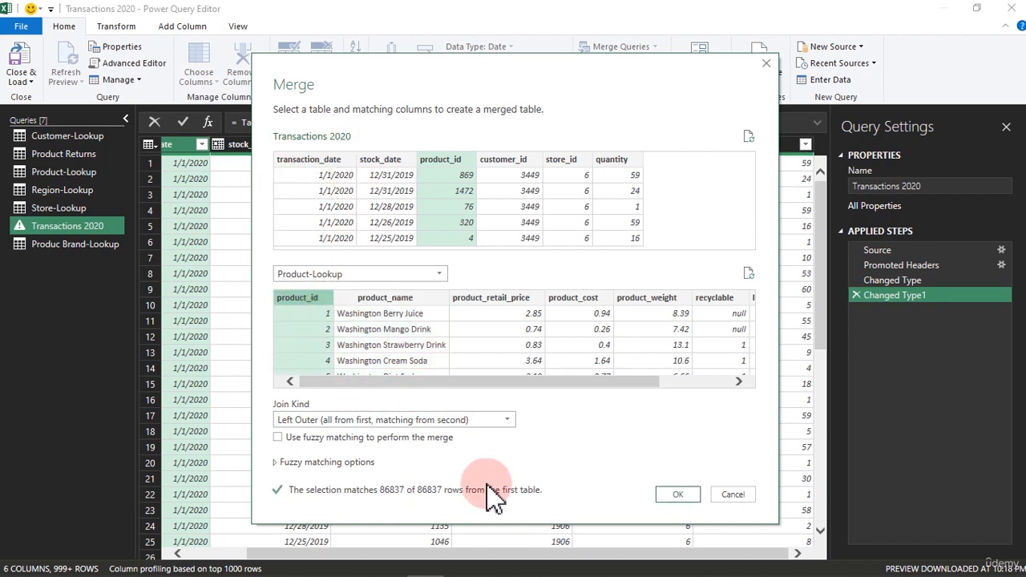
click(673, 497)
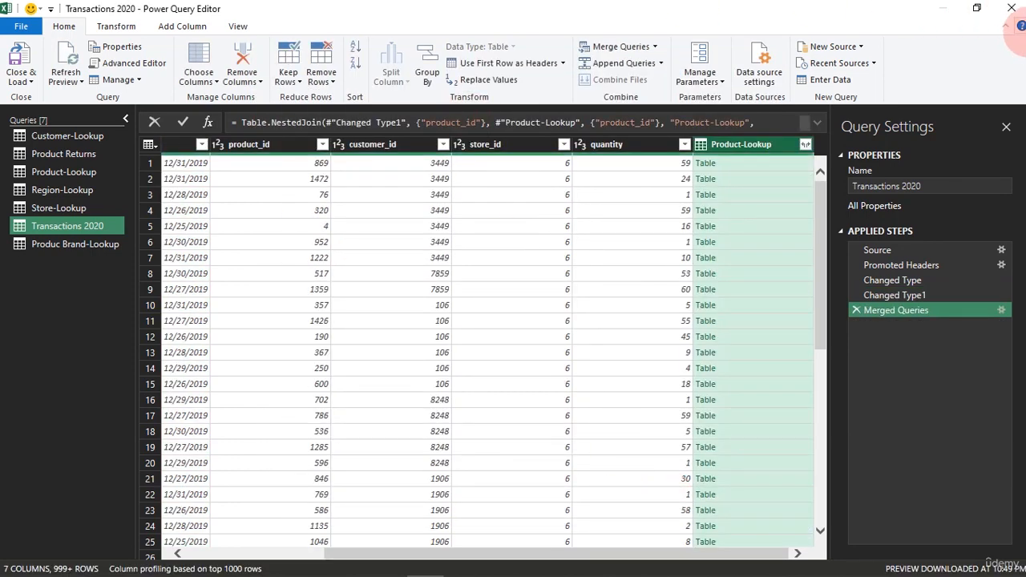
Step: Expand the merged Product-Lookup column to product_id, product_name, product_retail_price and product_cost only, using the original column name as prefix
click(805, 144)
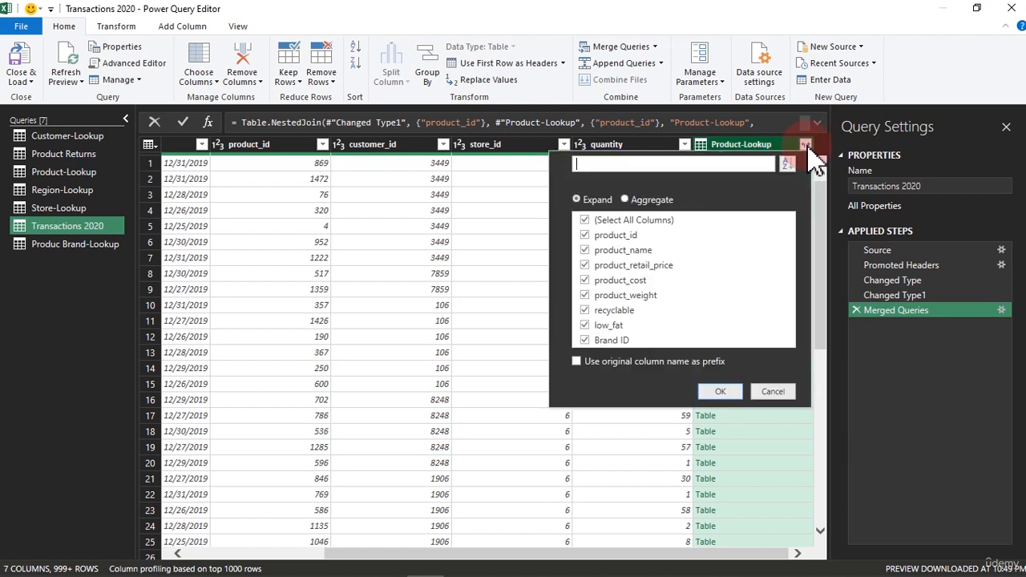
click(586, 221)
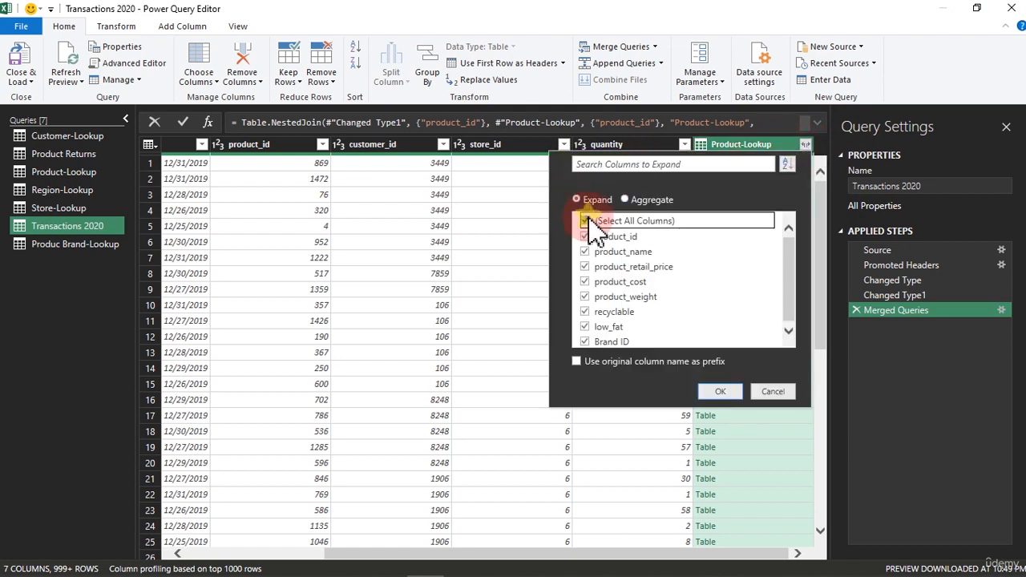
click(577, 361)
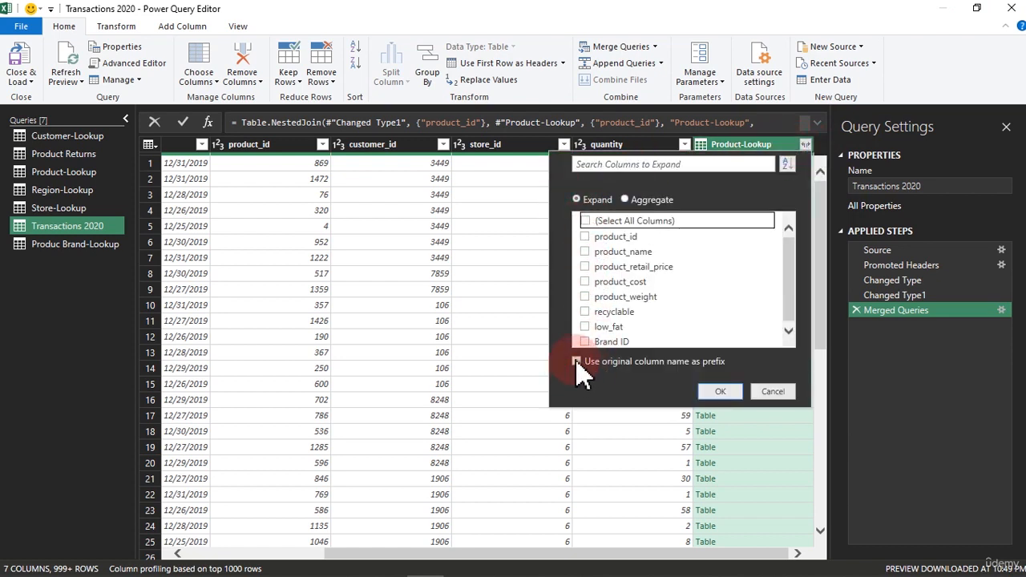
click(577, 362)
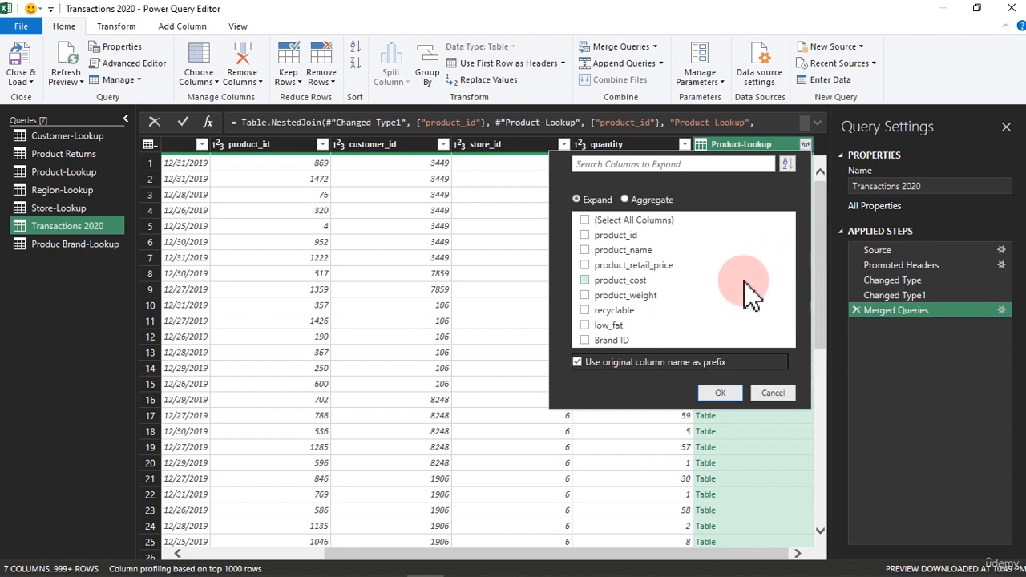
click(585, 265)
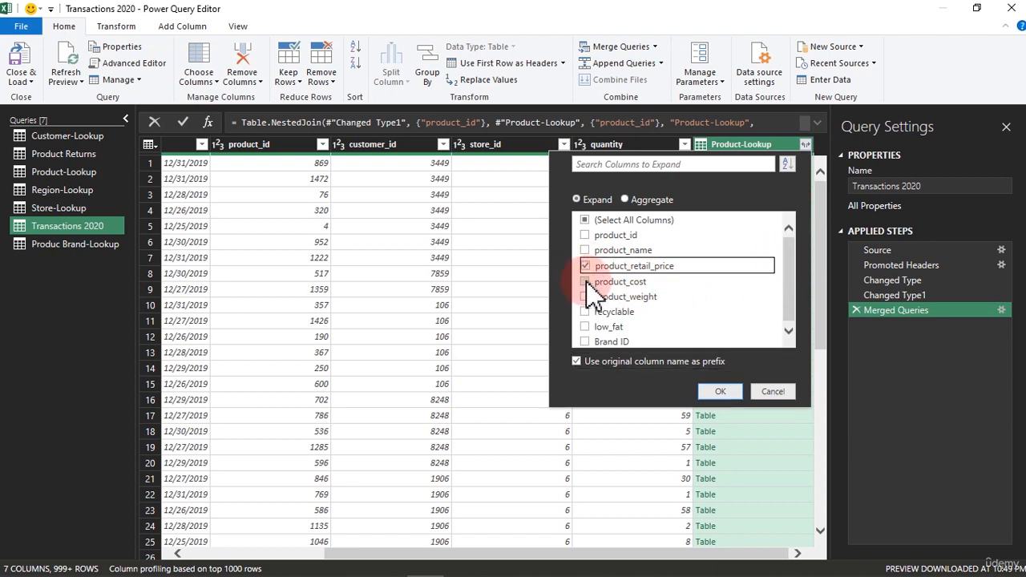
click(585, 282)
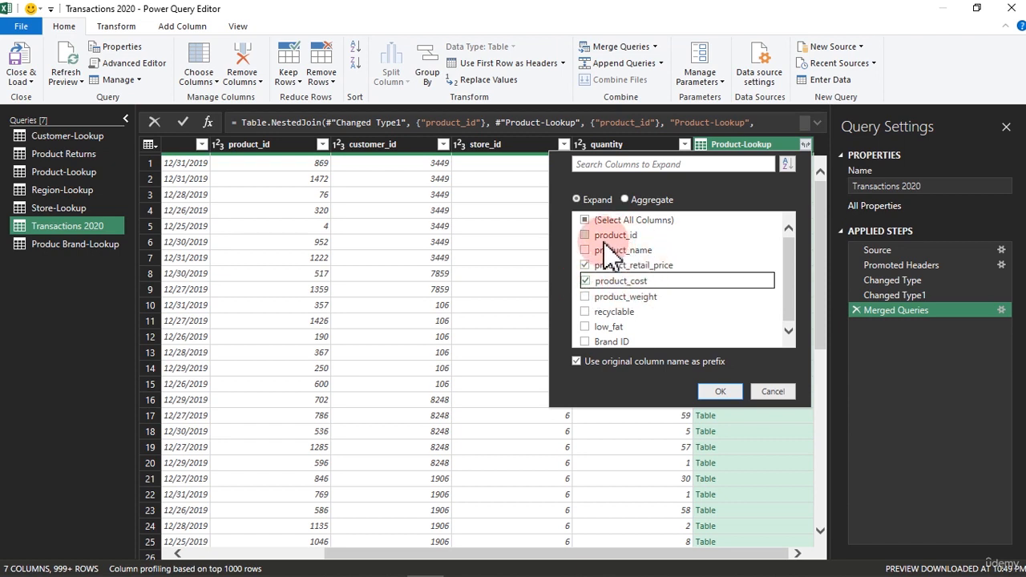
click(586, 251)
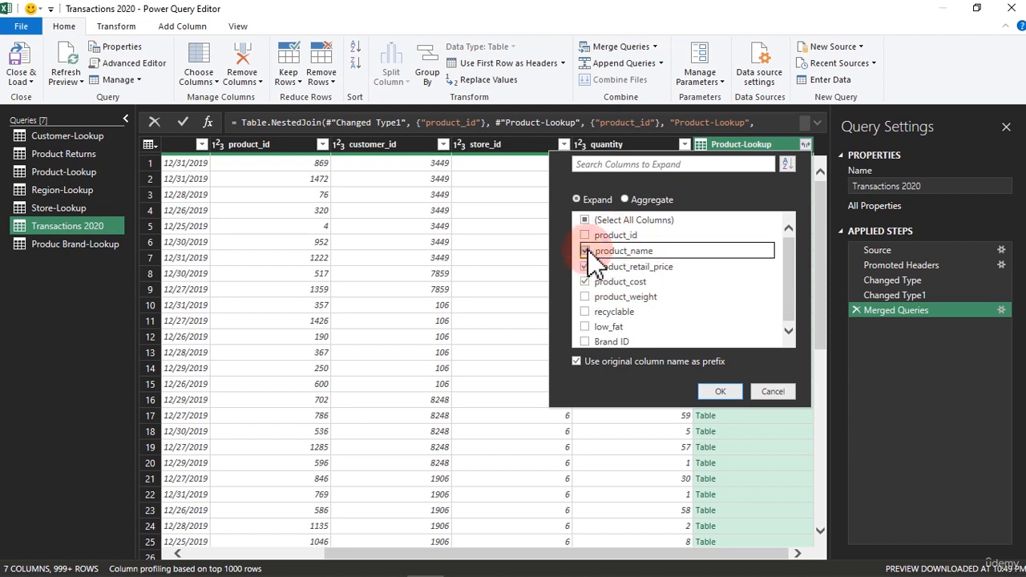
click(718, 393)
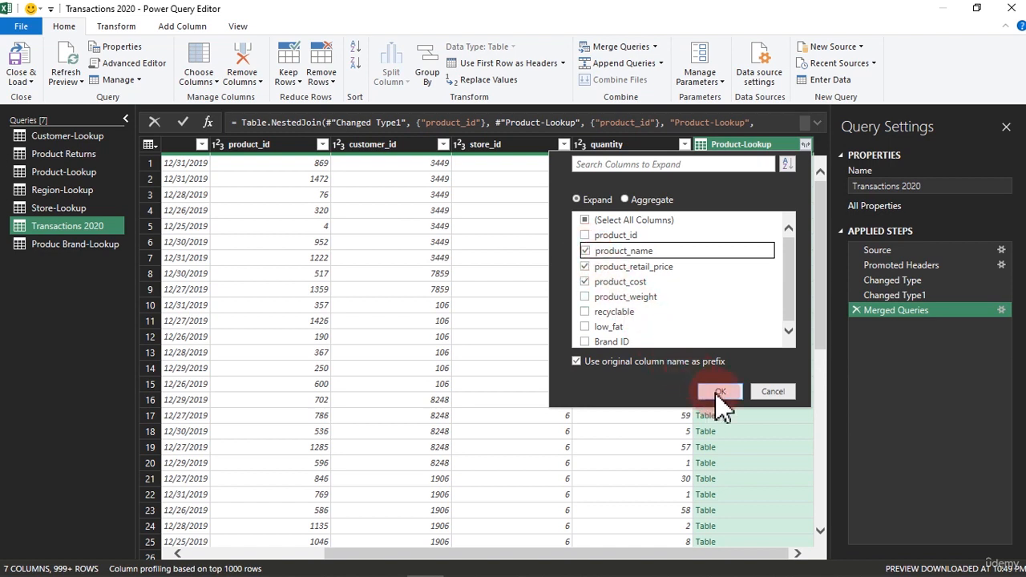
click(584, 234)
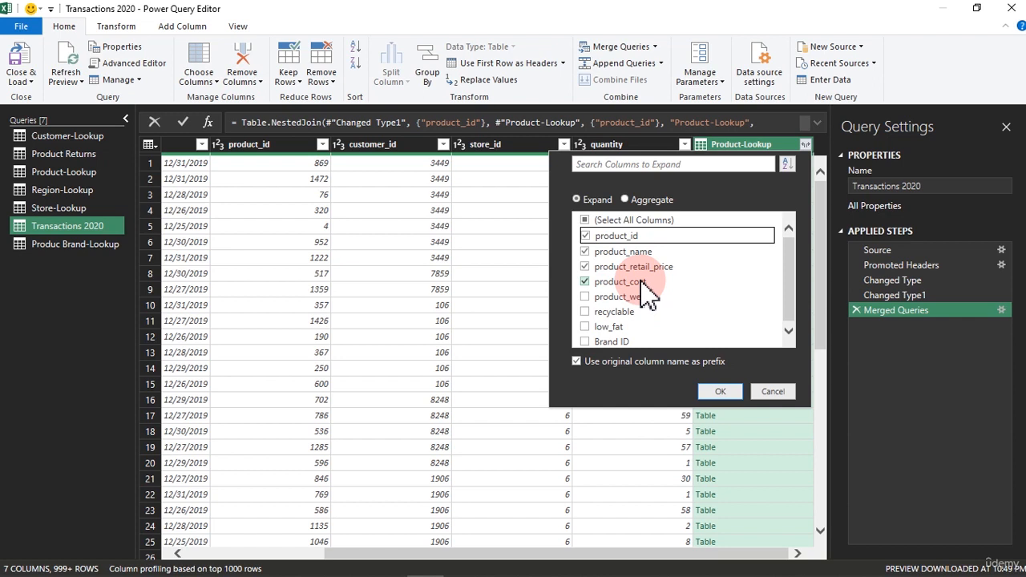
click(720, 392)
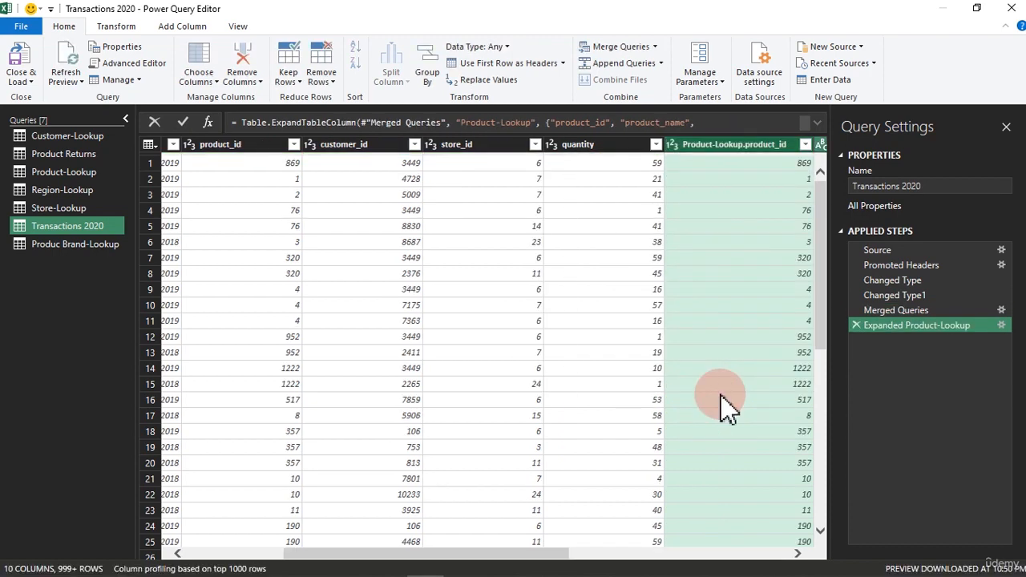
Step: Examine the expanded Product-Lookup columns alongside the original transaction columns, checking product IDs, names, retail prices and costs
drag(535, 557, 731, 554)
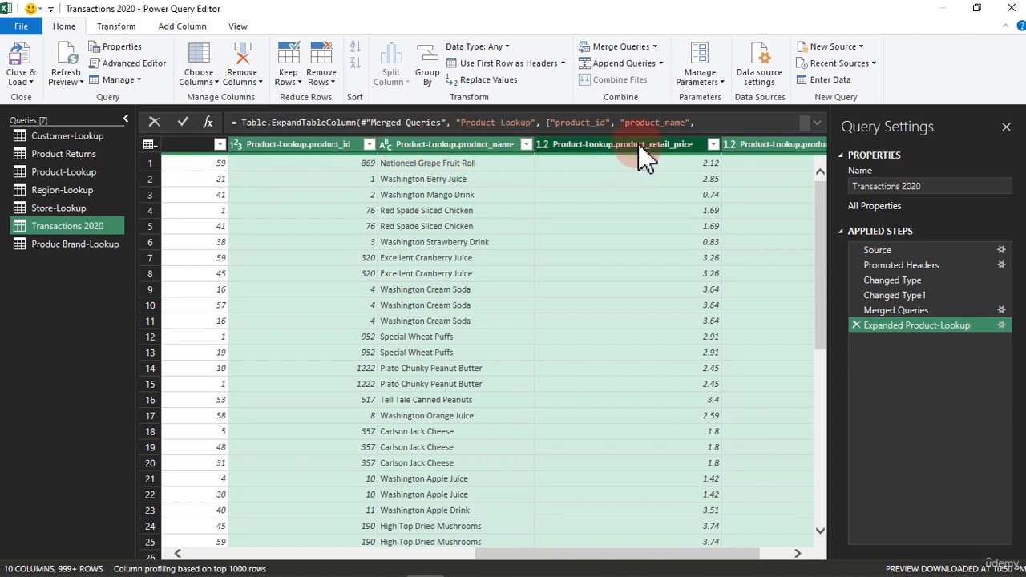
click(782, 149)
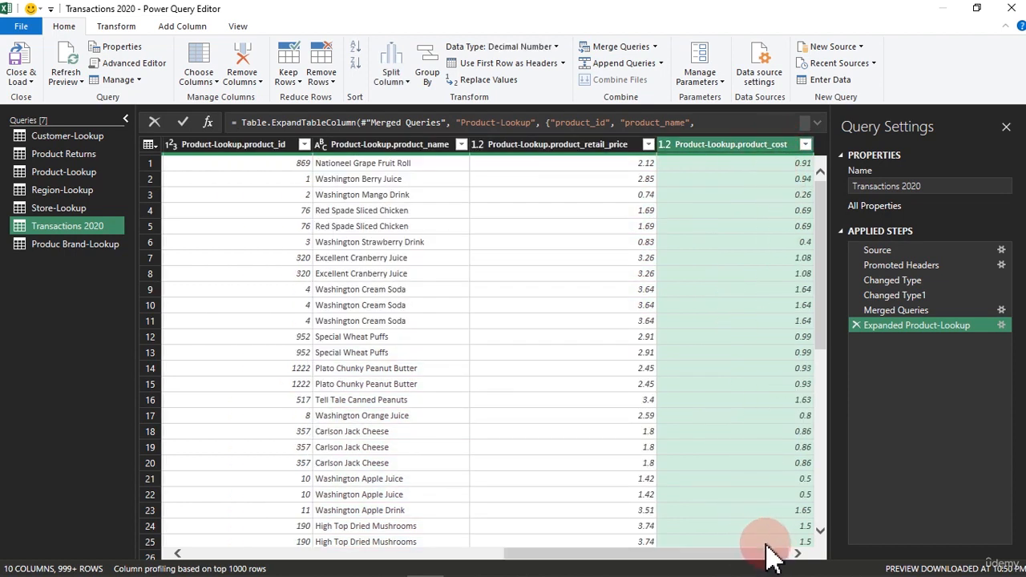
drag(765, 561, 687, 556)
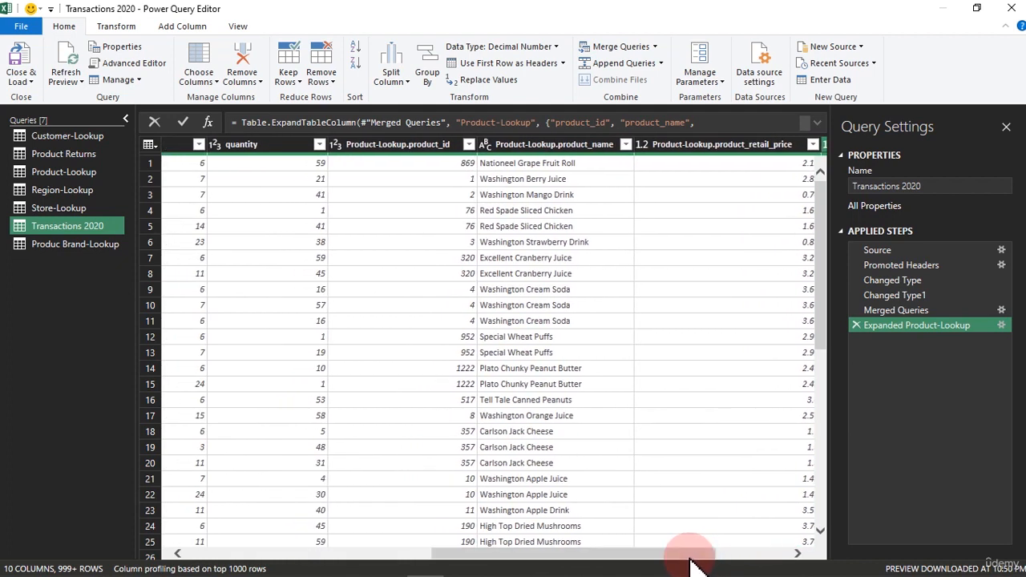
click(423, 145)
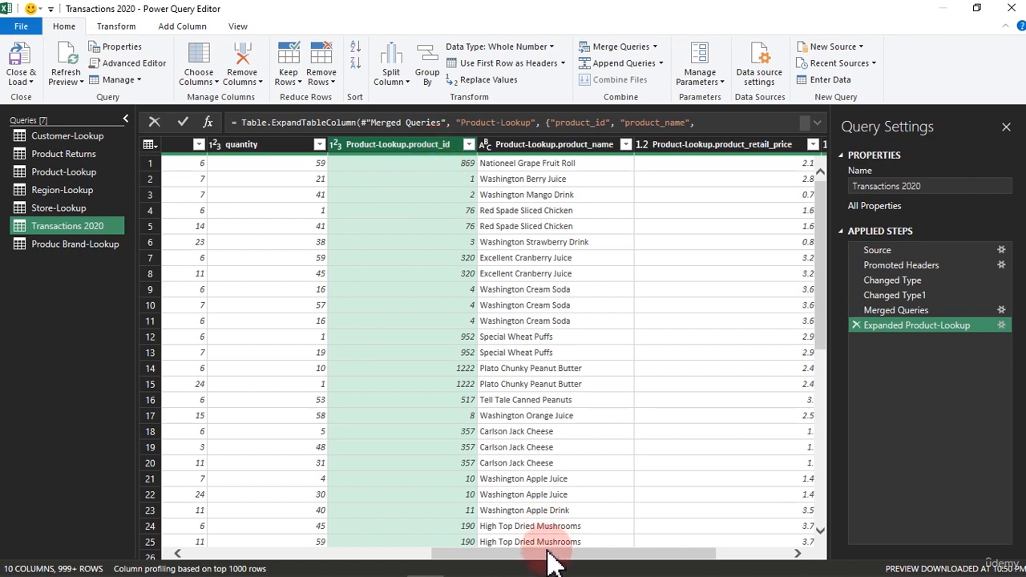
drag(549, 555, 284, 521)
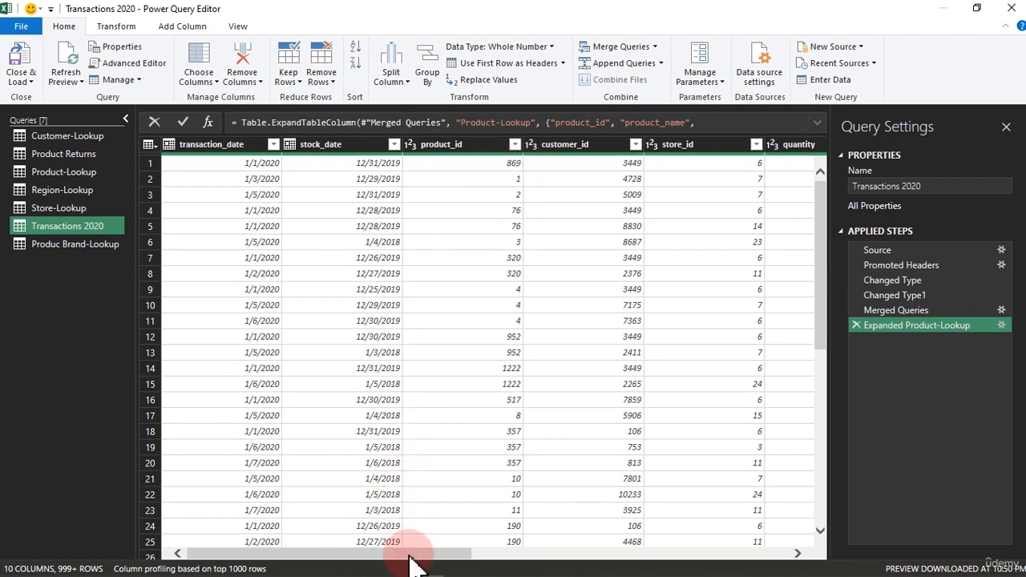
drag(415, 561, 613, 559)
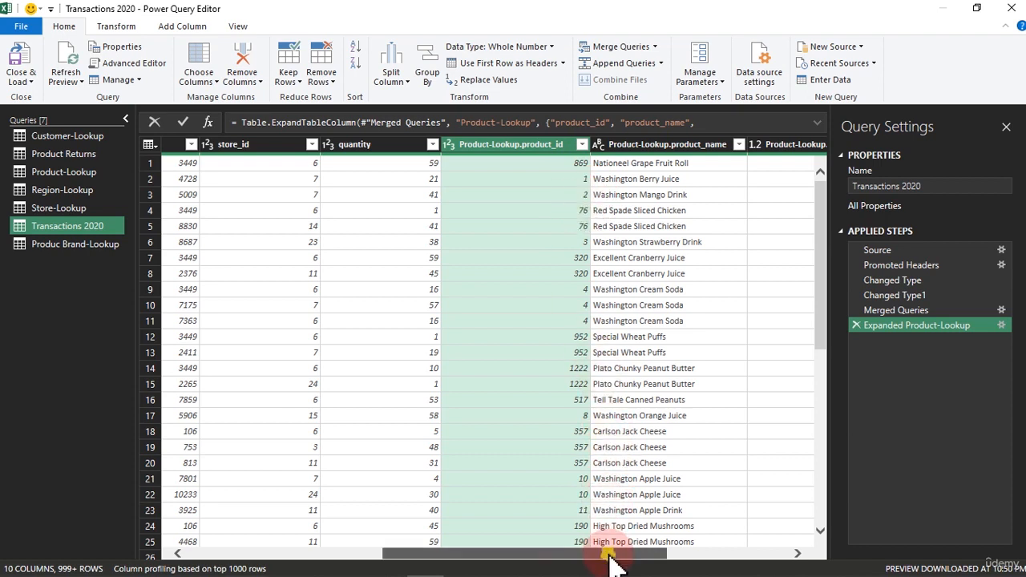
drag(611, 561, 766, 555)
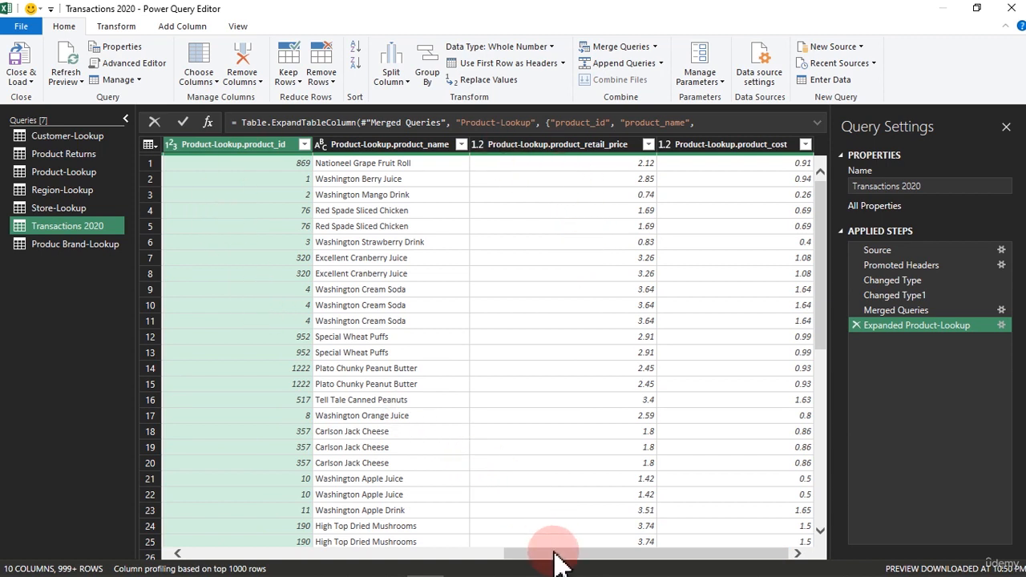
drag(561, 561, 521, 553)
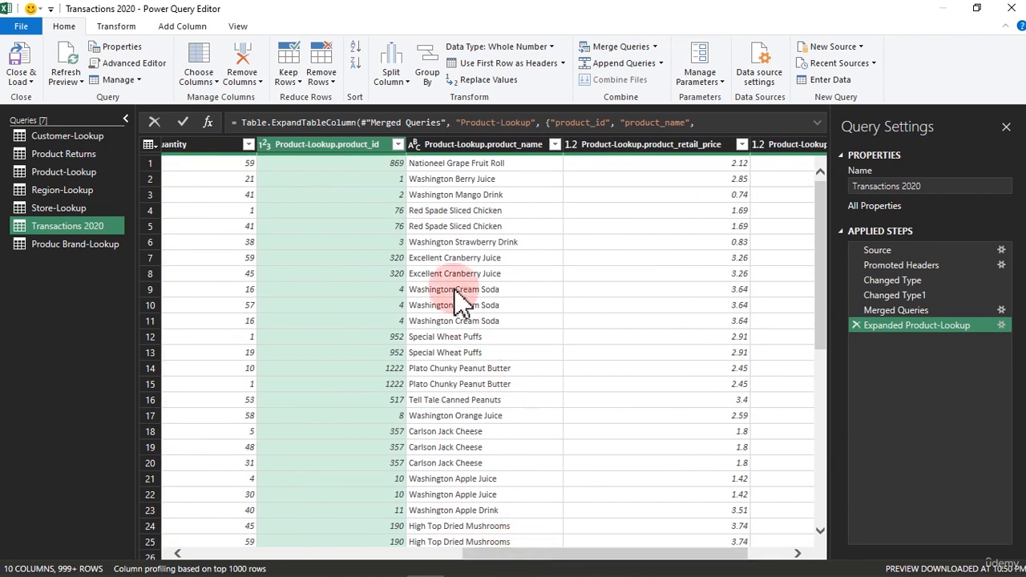
click(446, 164)
click(508, 258)
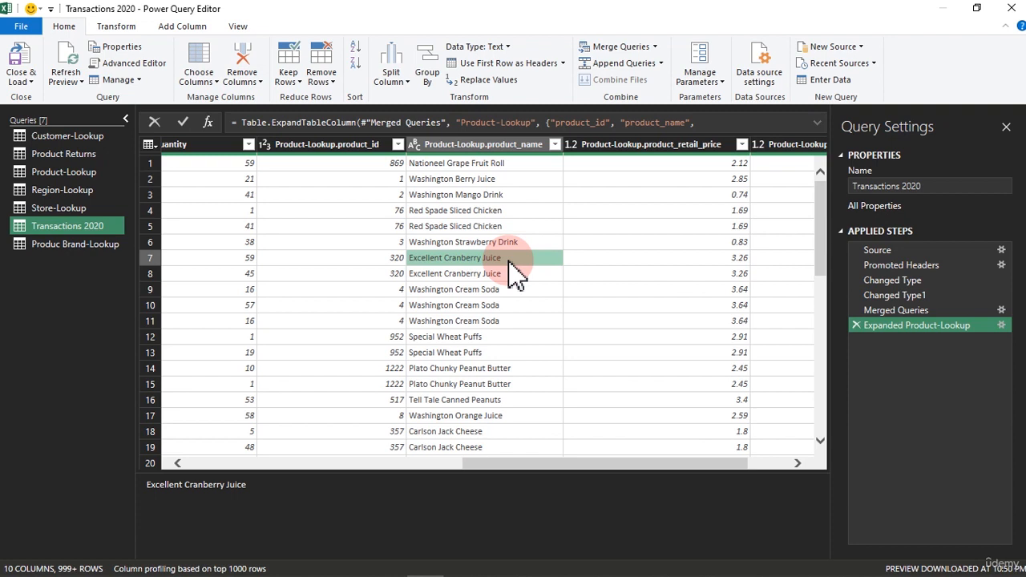
Step: Start a custom column in the Transactions 2020 query and name it Revenue
click(178, 29)
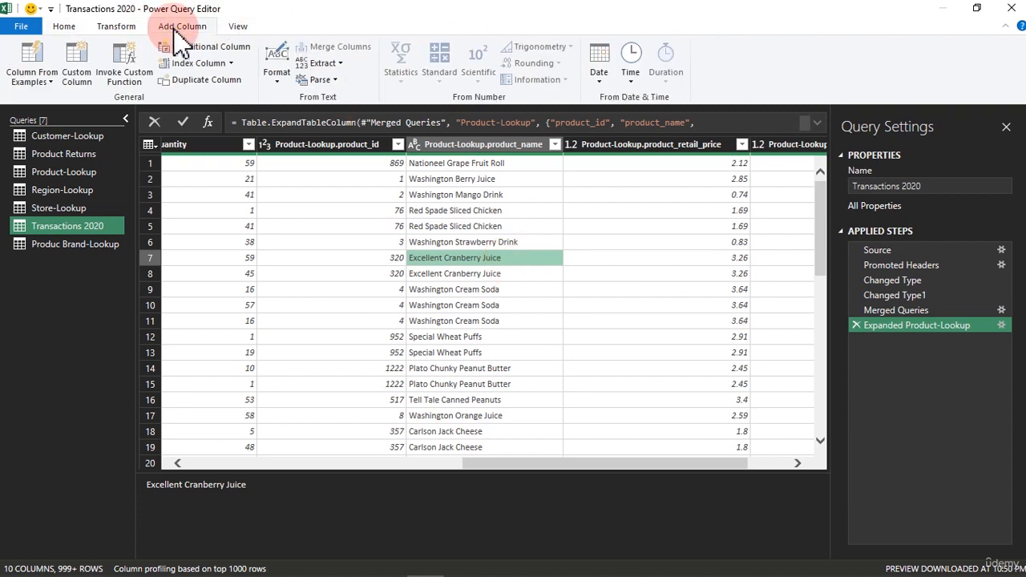
click(76, 68)
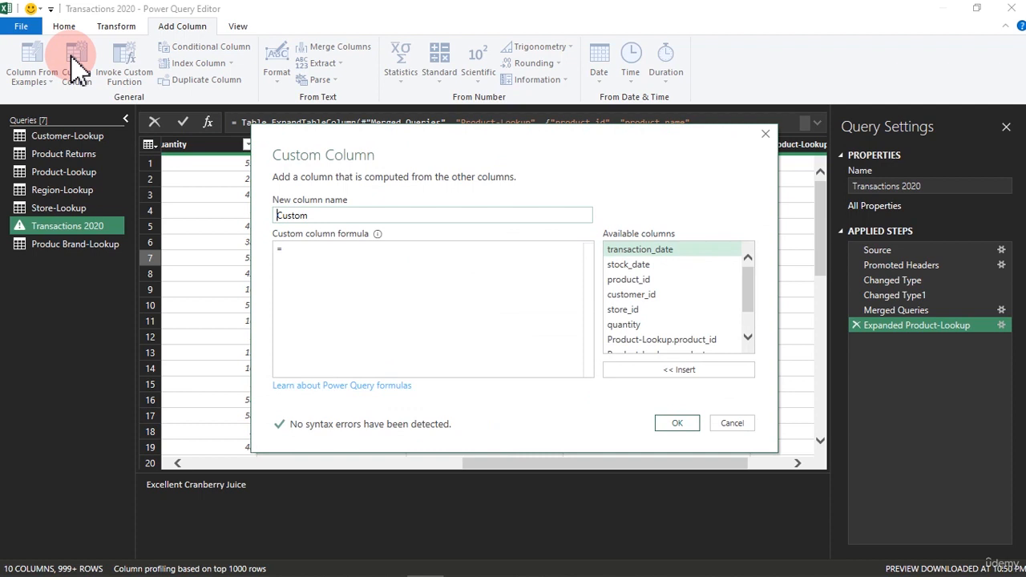
click(329, 211)
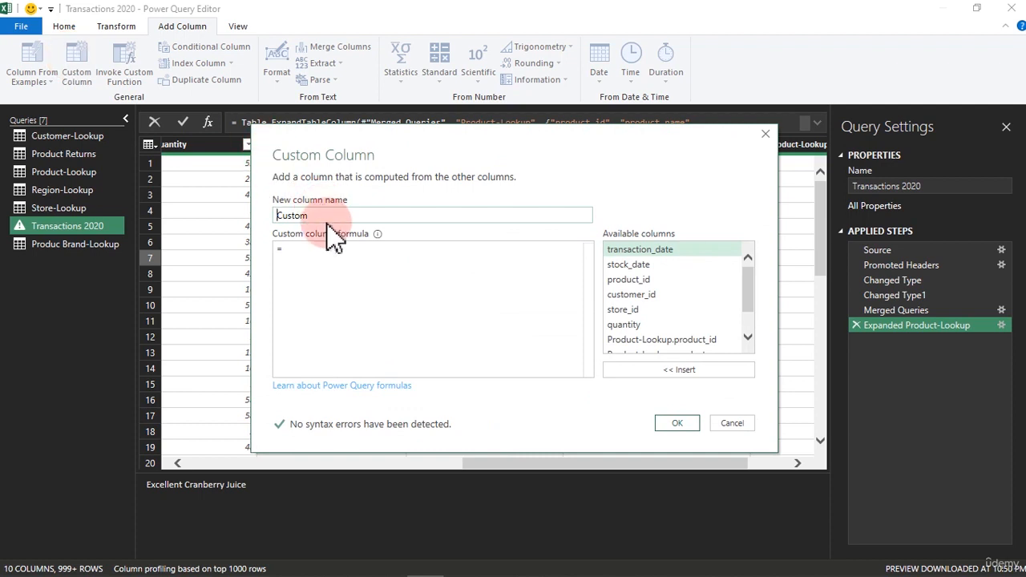
drag(329, 210, 239, 217)
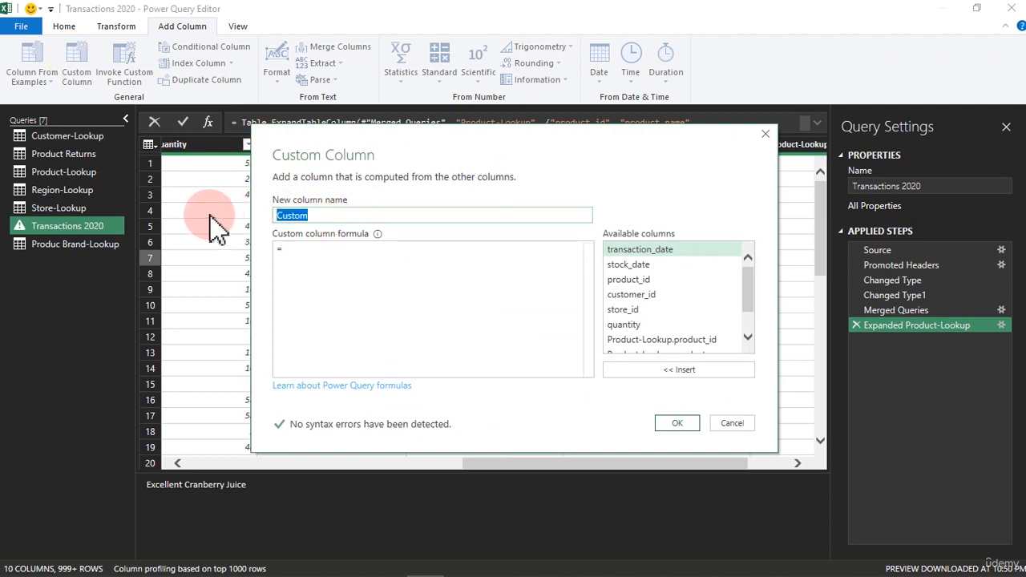
text(Revenue)
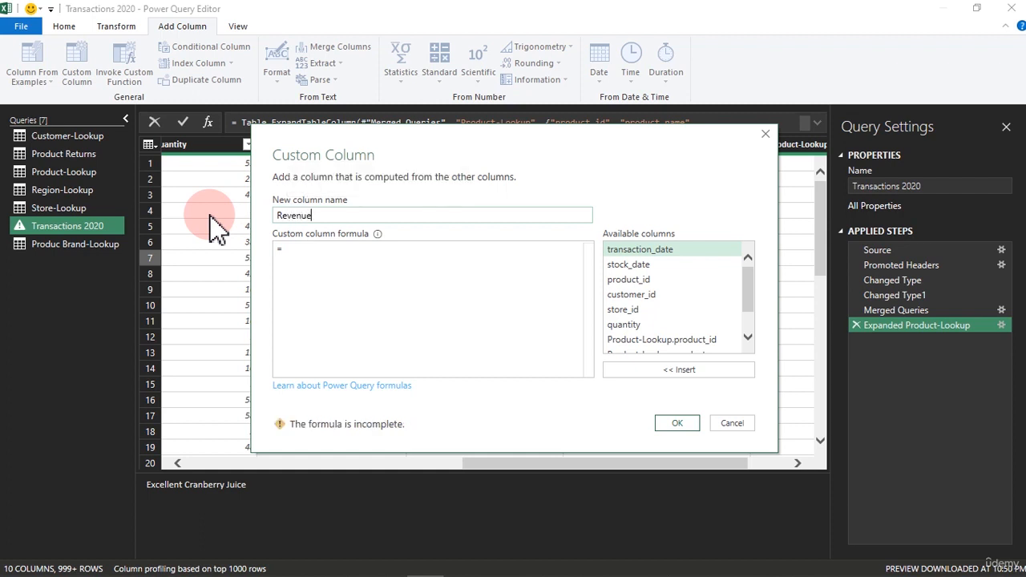
Step: Define Revenue as [quantity]*[#"Product-Lookup.product_retail_price"] and add the column to the query
click(299, 249)
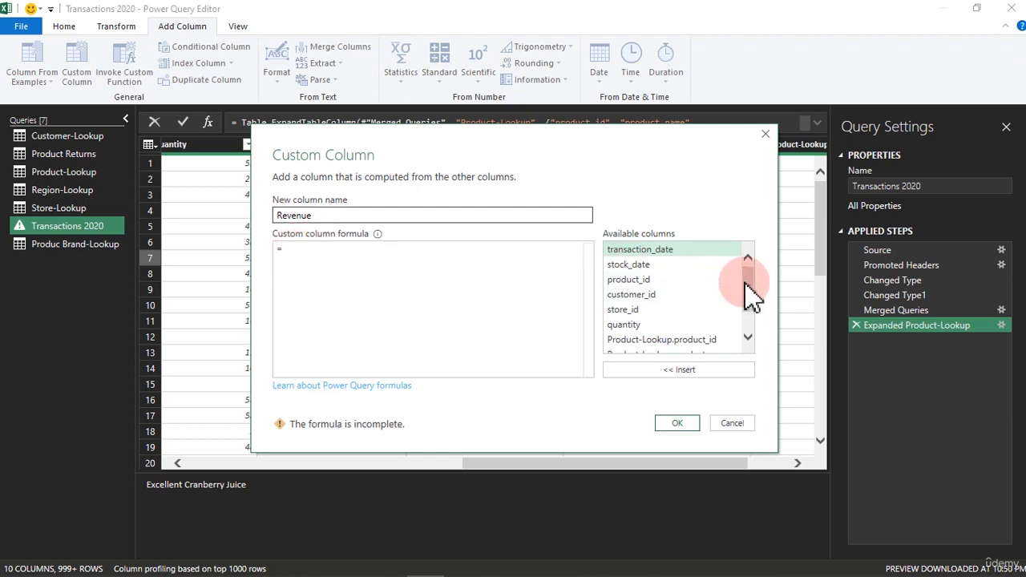
double_click(630, 326)
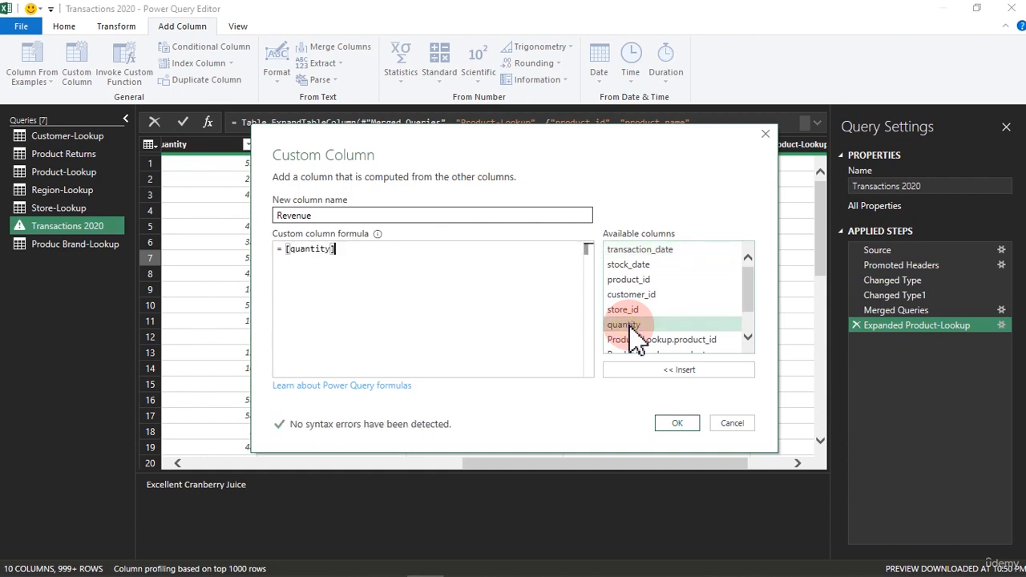
click(299, 249)
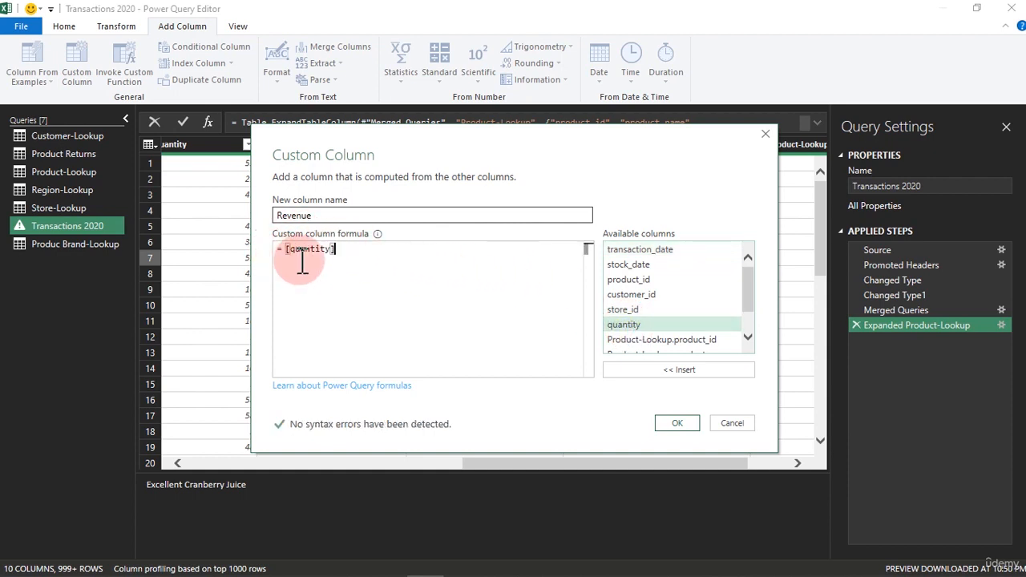
text(*)
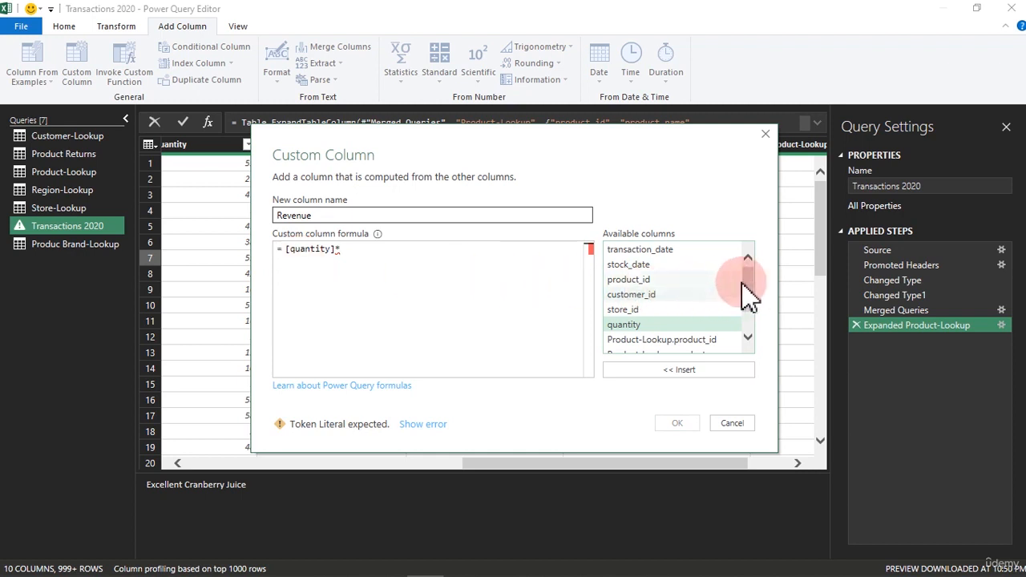
drag(746, 275, 745, 319)
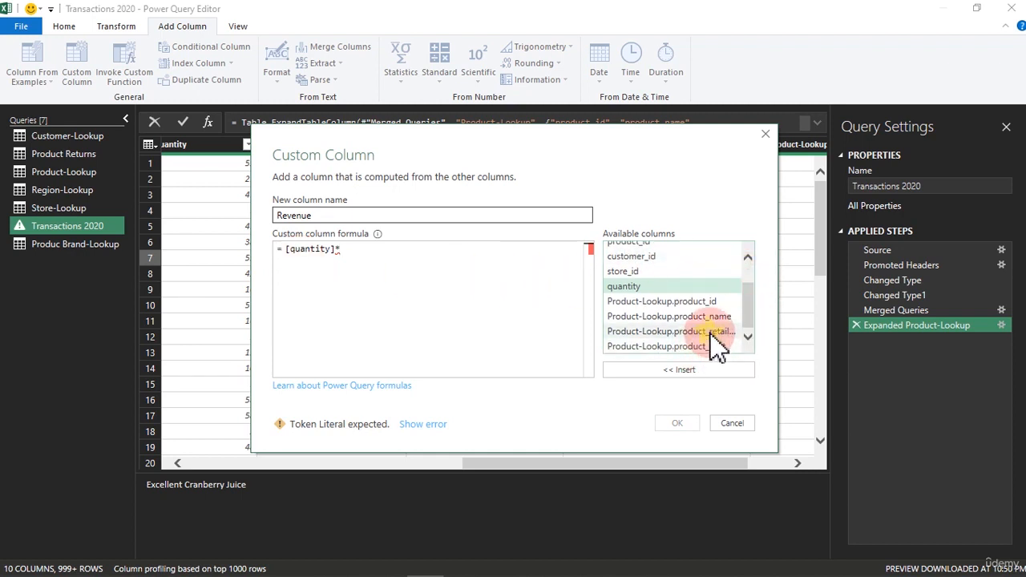
click(716, 333)
double_click(717, 333)
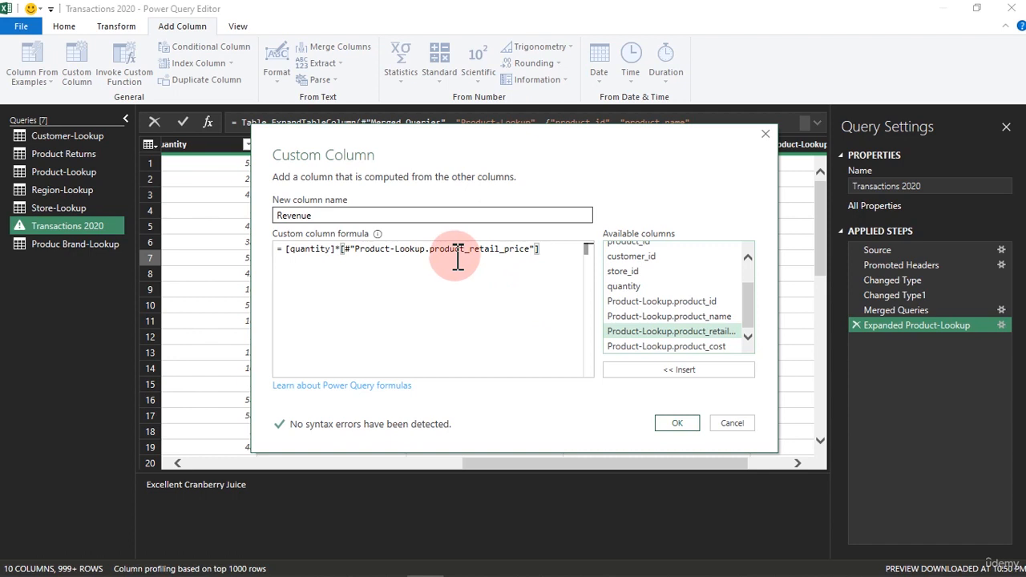
click(678, 424)
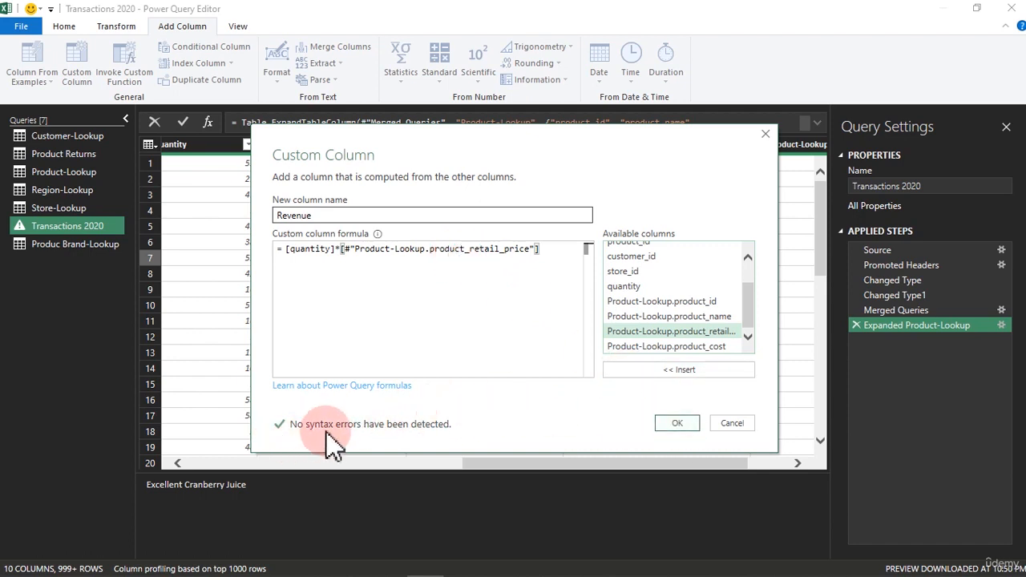
click(659, 425)
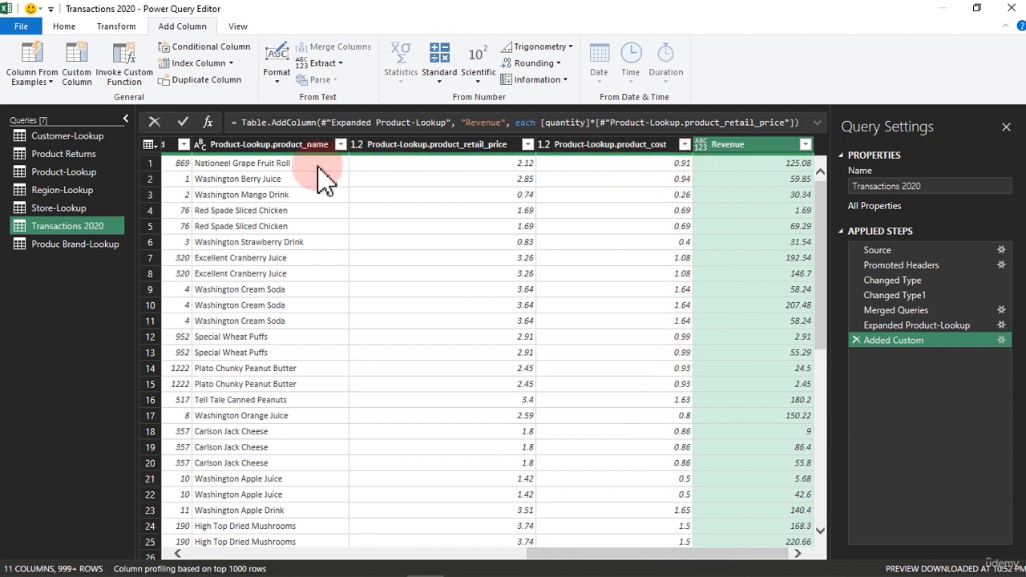
Step: Change the Revenue column's data type to Whole Number
click(281, 166)
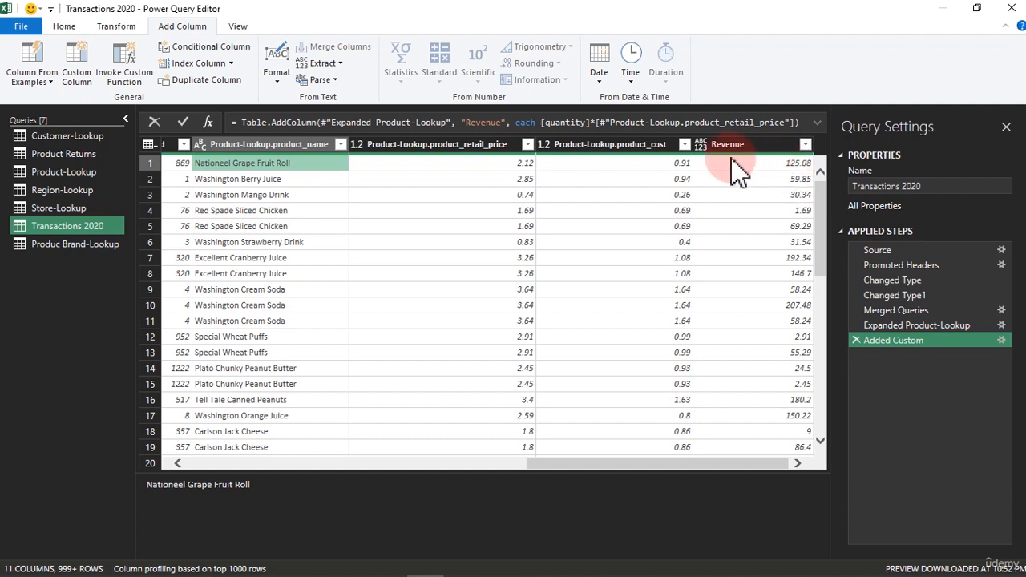
click(701, 144)
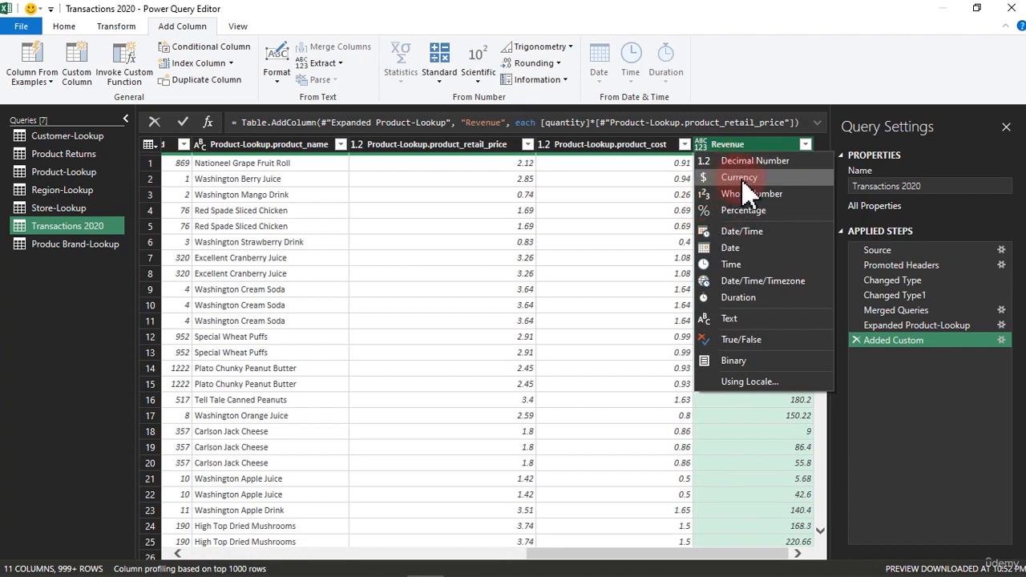
click(728, 193)
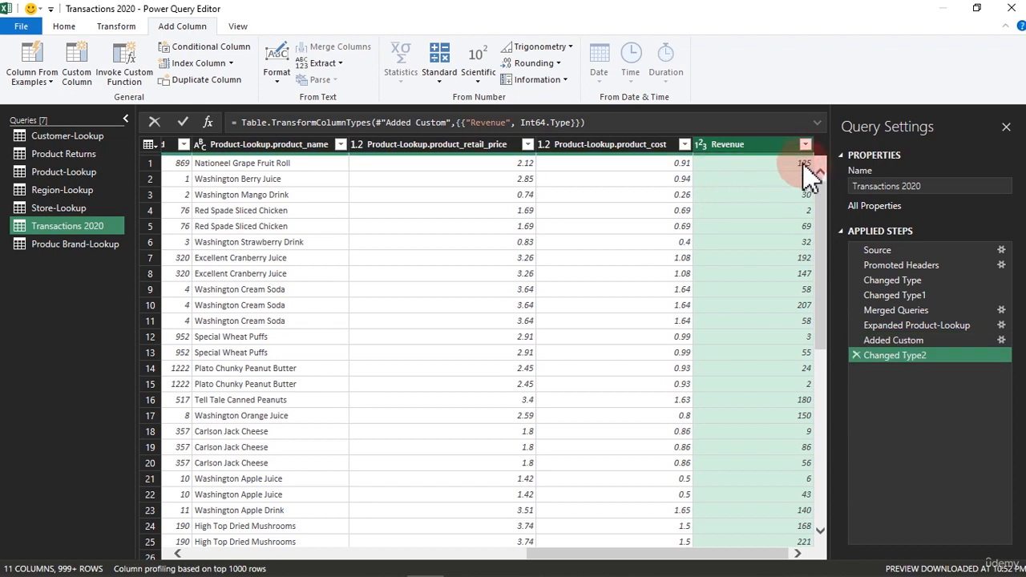
Step: Check the first row's Revenue value against its quantity and product retail price
click(468, 163)
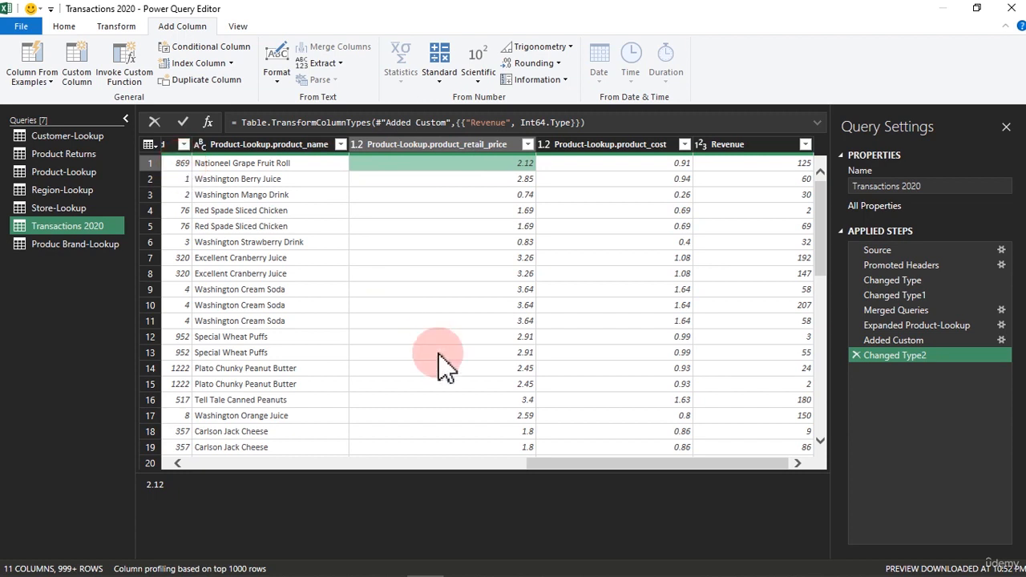
drag(587, 463, 429, 457)
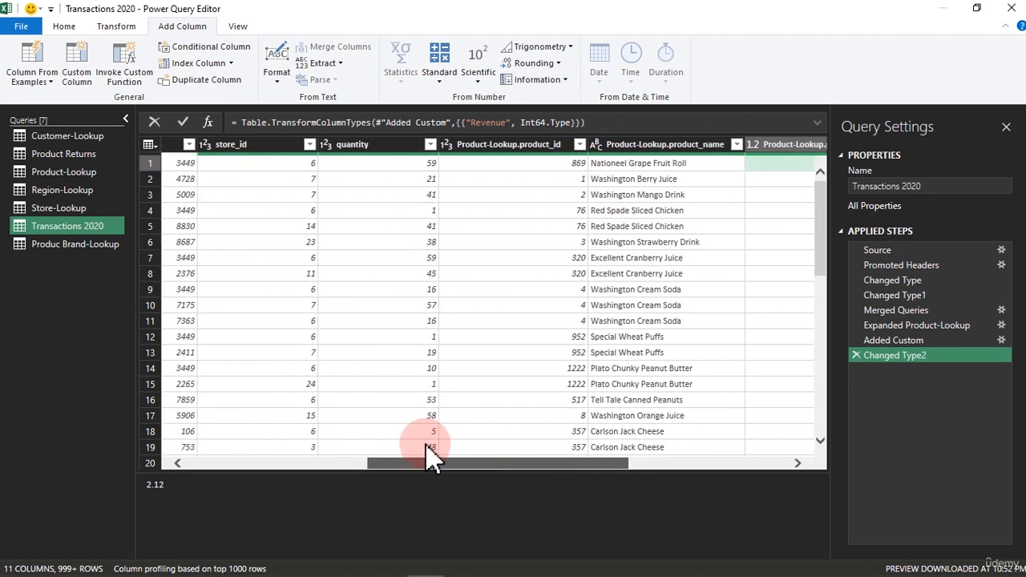
click(356, 164)
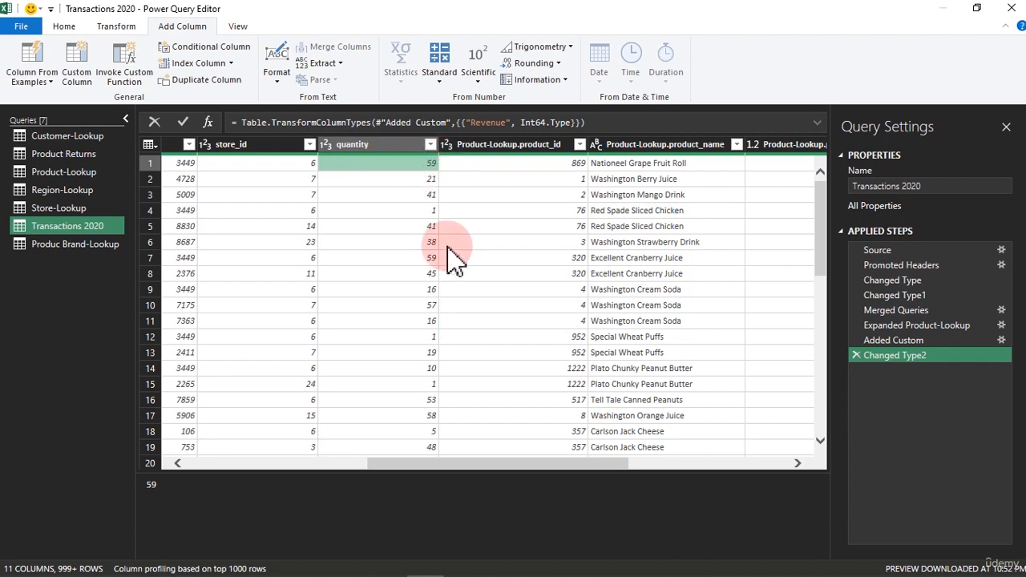
drag(553, 467, 861, 447)
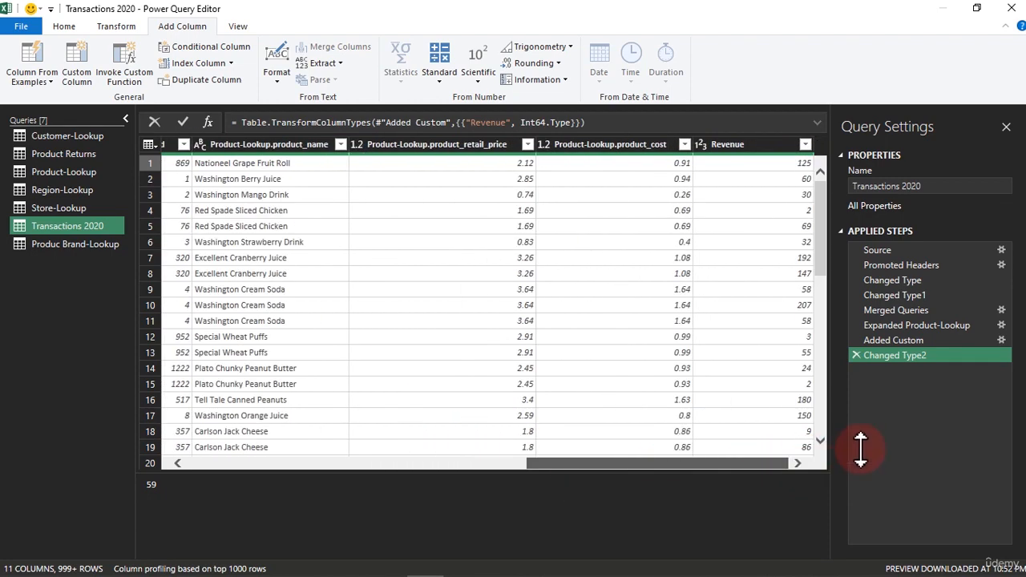
click(497, 165)
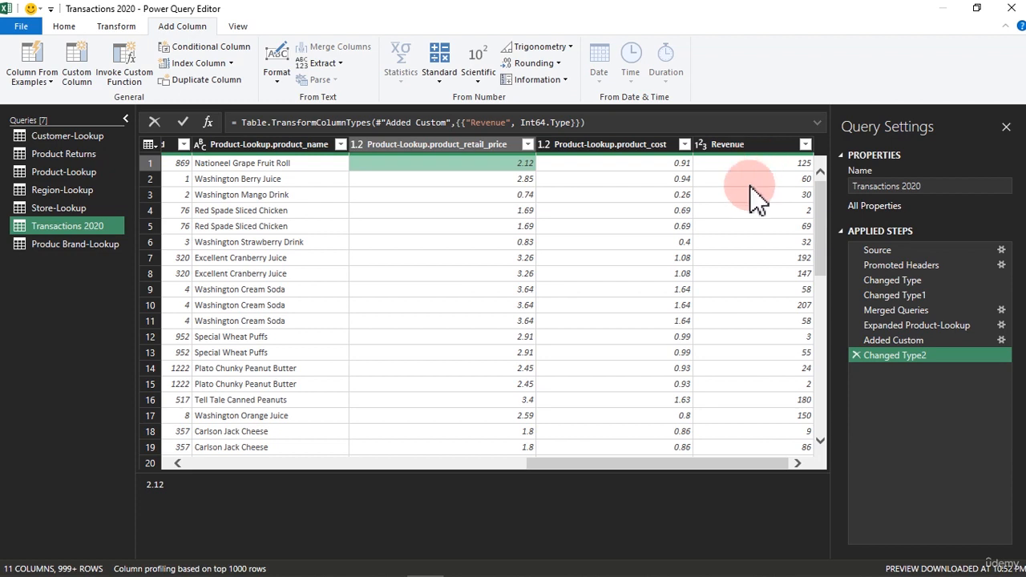
click(758, 463)
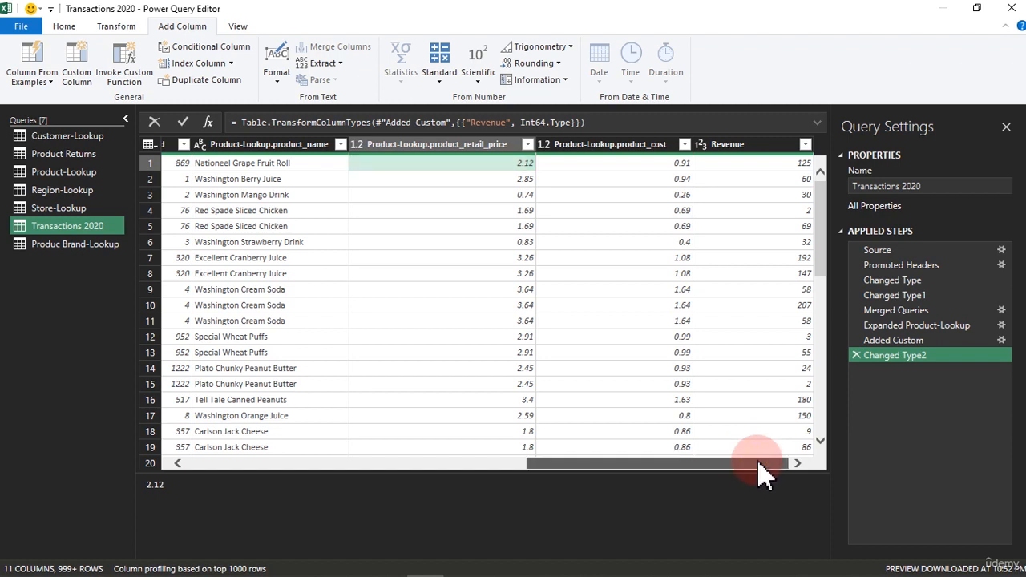
Step: Remove the columns from Product-Lookup.product_id through Revenue from the Transactions 2020 query
click(738, 148)
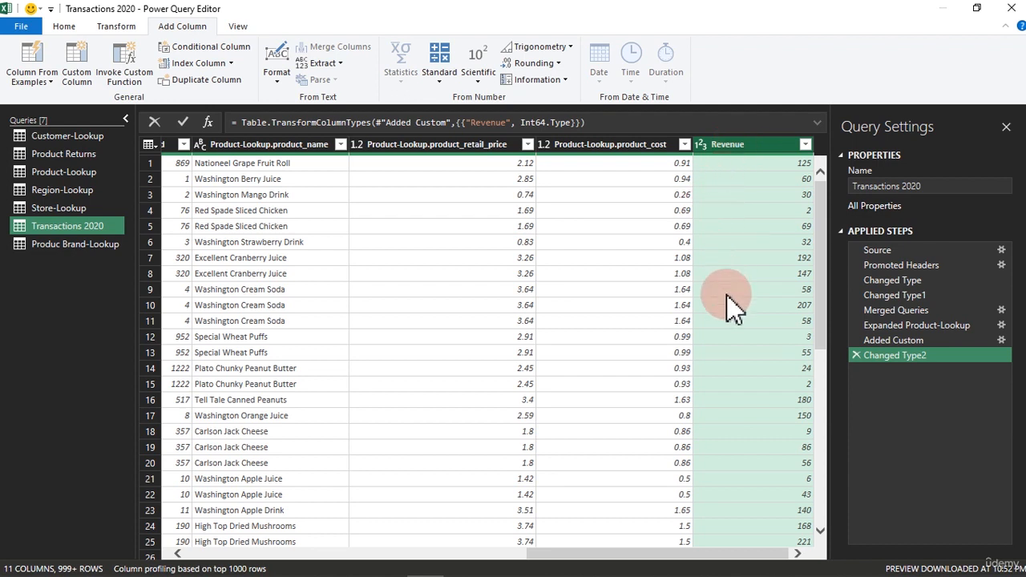
drag(638, 553, 550, 561)
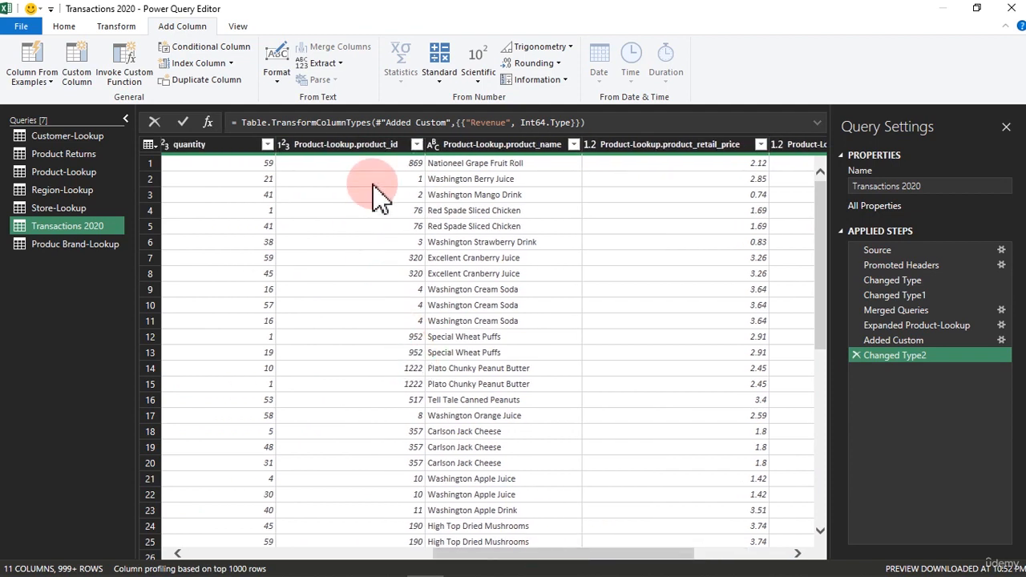
shift+click(358, 151)
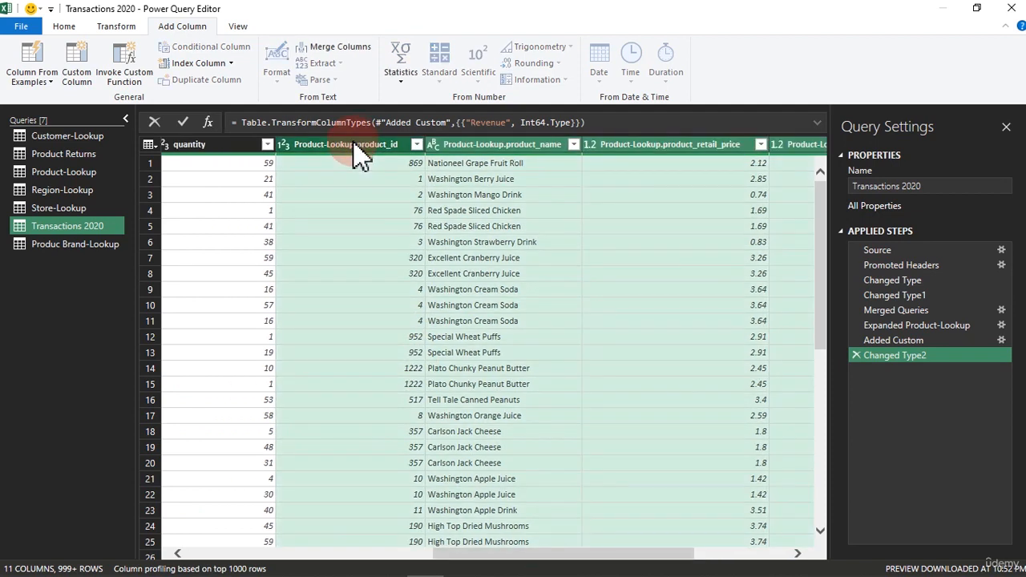
key(Delete)
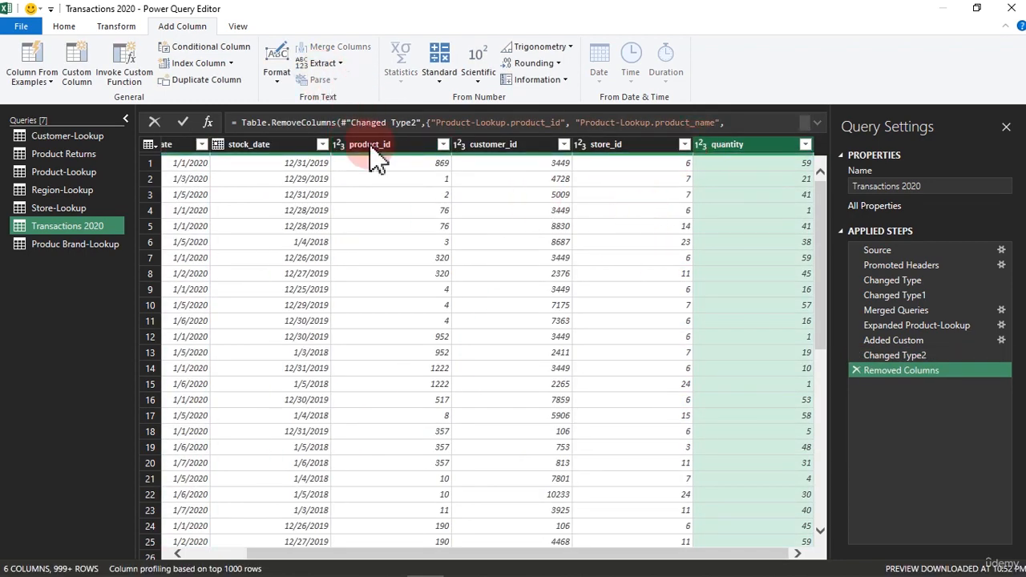
click(64, 27)
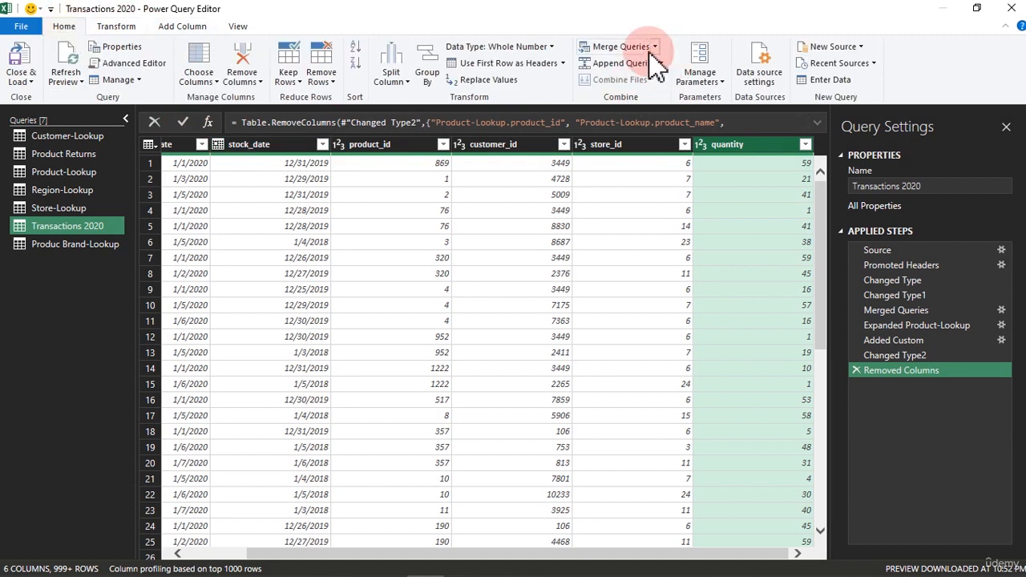
click(181, 27)
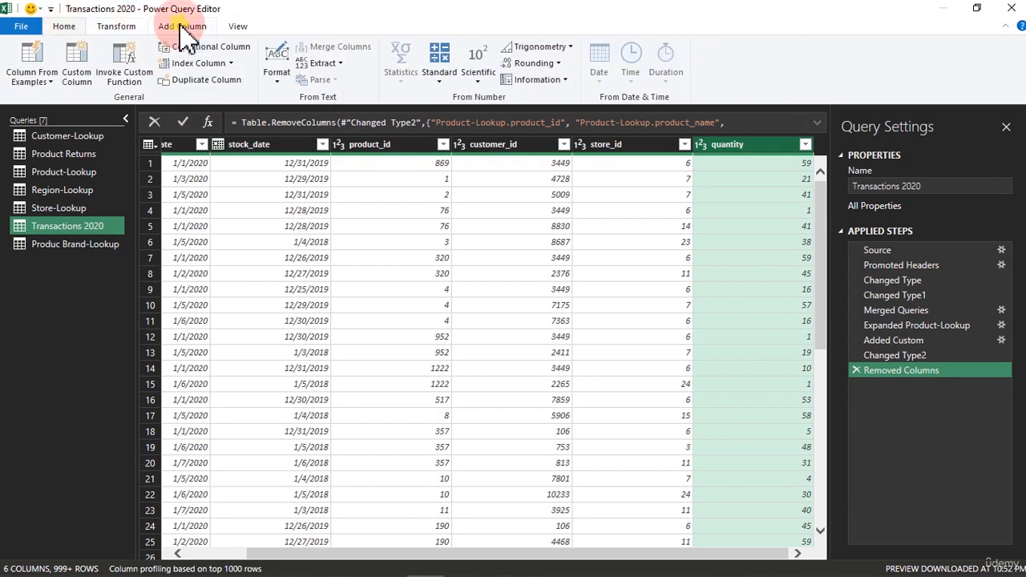